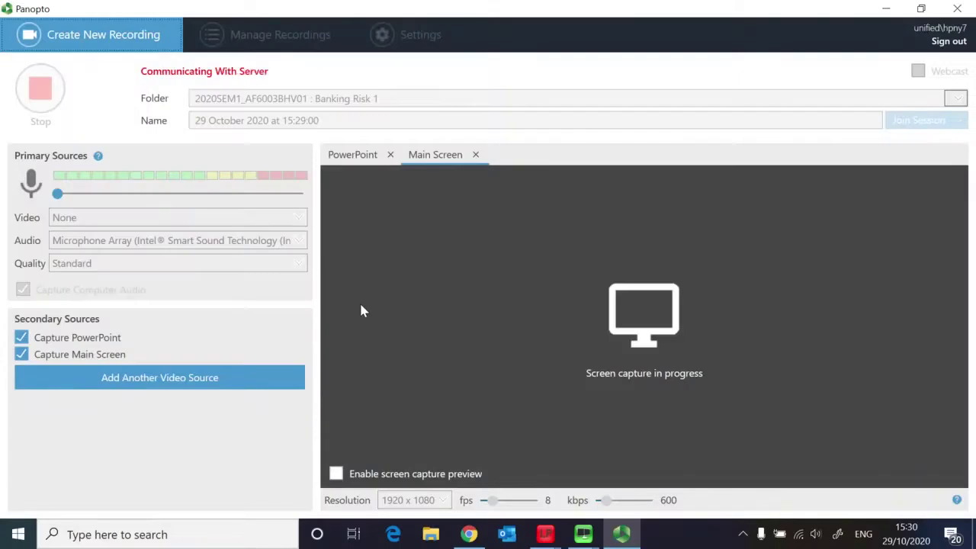
# Start the Panopto capture and bring up the browser's Bank Stocks article.
pyautogui.hotkey('alt', 'Tab')
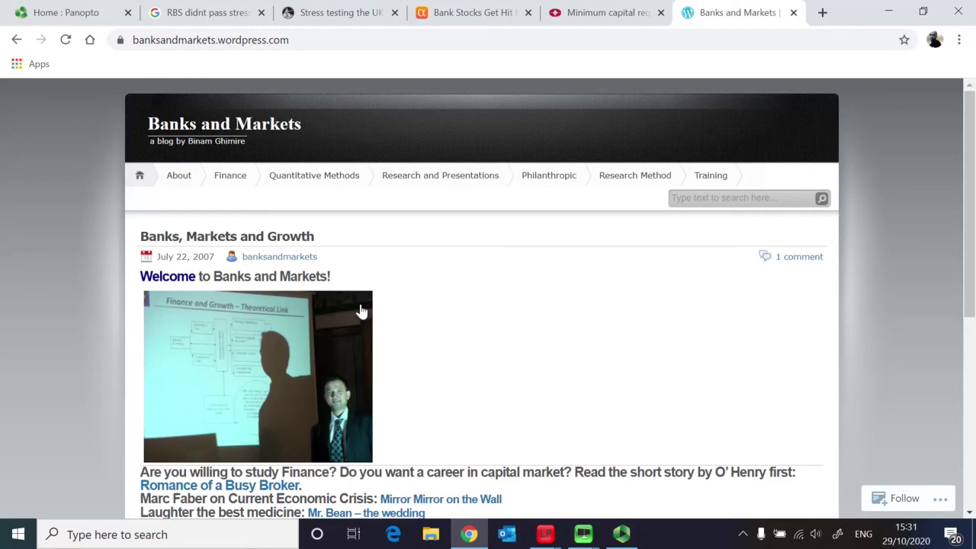
pyautogui.click(483, 17)
# Dismiss the Google sign-in prompt, skim the Bank Stocks article, then go to the RBS search results.
pyautogui.moveTo(335, 127)
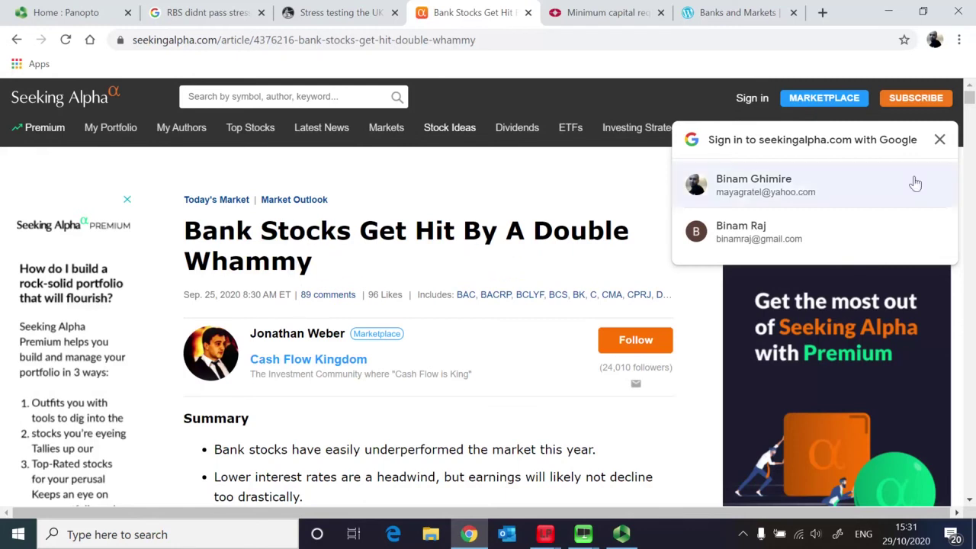
pyautogui.click(940, 140)
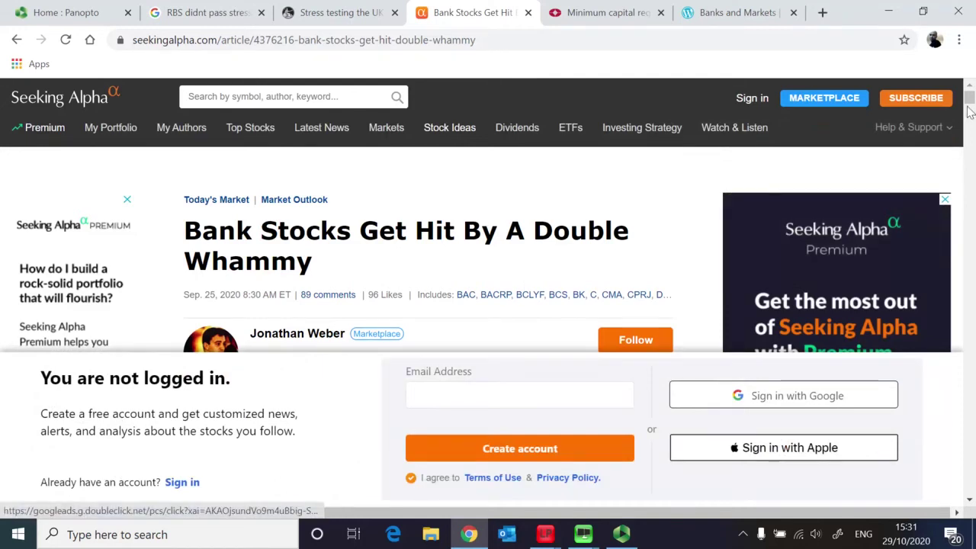
pyautogui.scroll(-7, 968, 99)
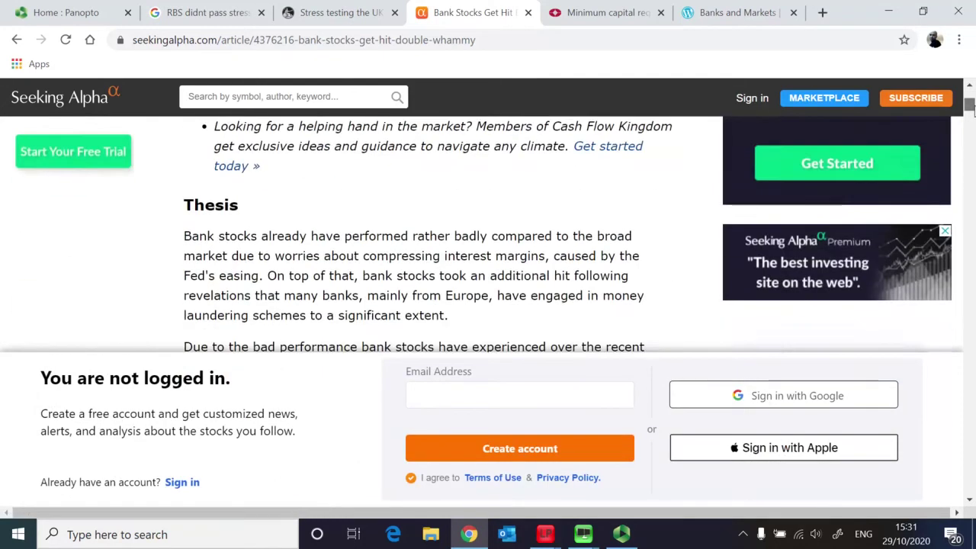
pyautogui.scroll(7, 968, 100)
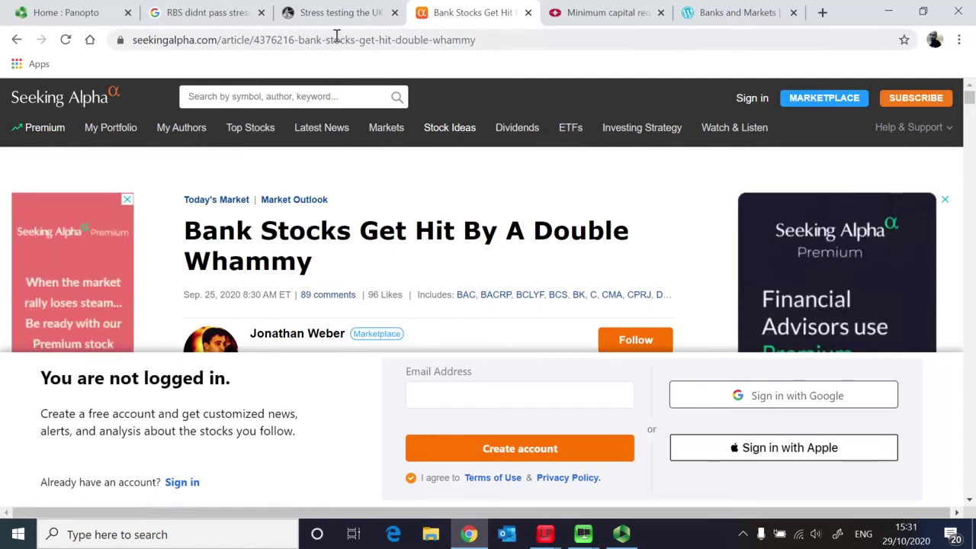
pyautogui.click(212, 13)
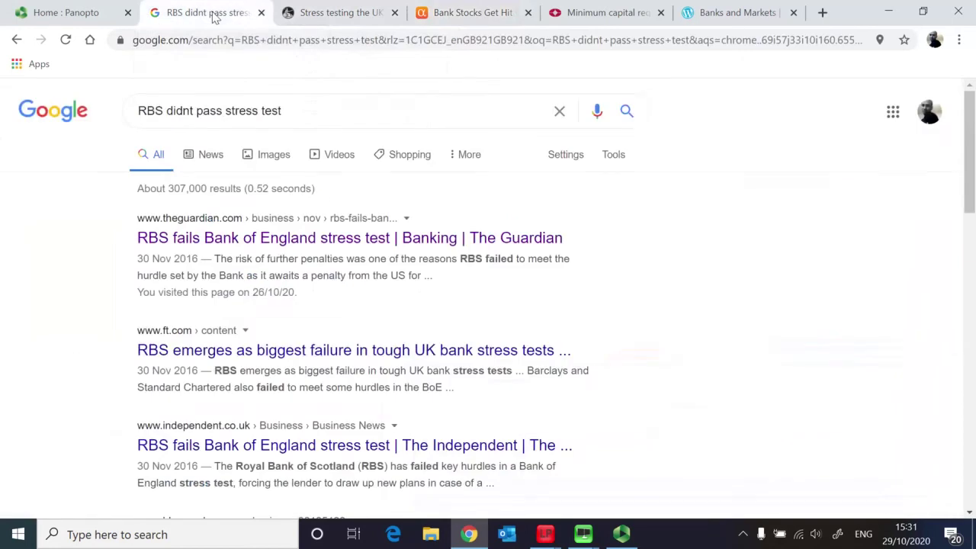
# Read the Guardian story on RBS failing the stress test, then move to the Bank of England report.
pyautogui.click(270, 242)
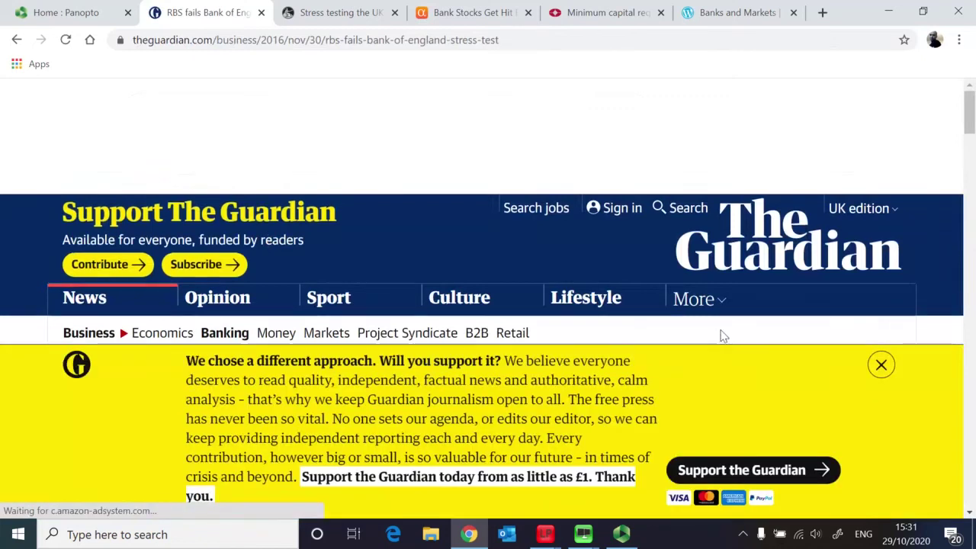
pyautogui.click(881, 365)
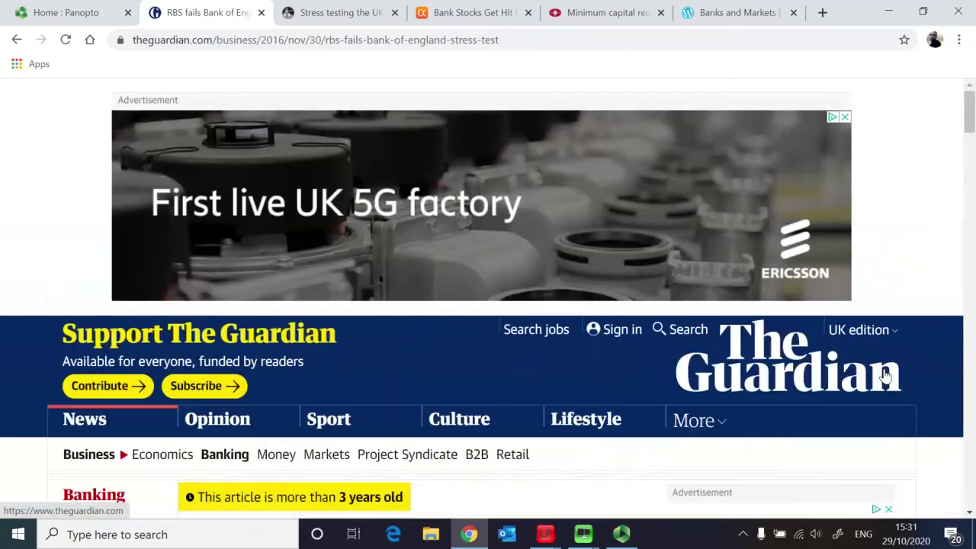
pyautogui.click(971, 514)
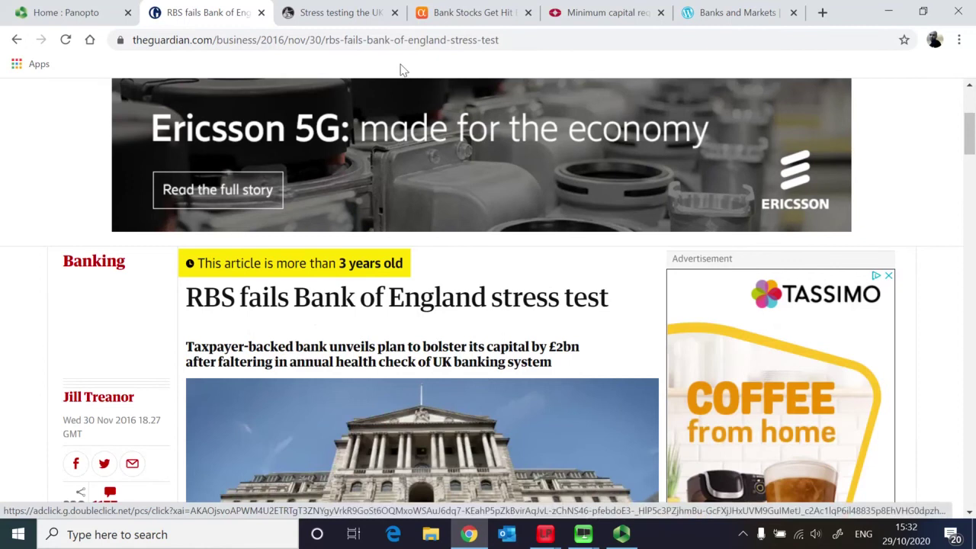
pyautogui.click(357, 15)
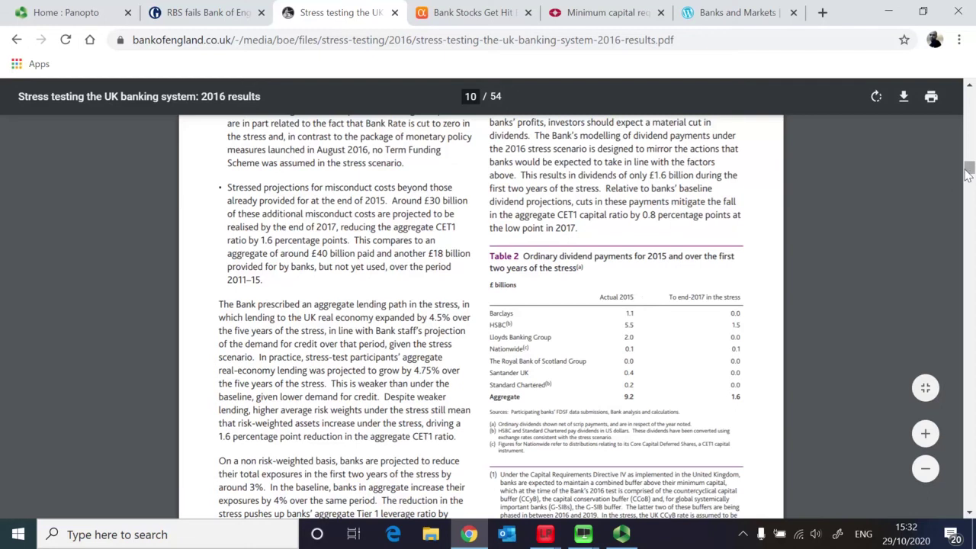
# Jump to page 14 and browse pages 10–17 of the hurdle-rate and dividend tables.
pyautogui.moveTo(969, 169); pyautogui.dragTo(969, 86)
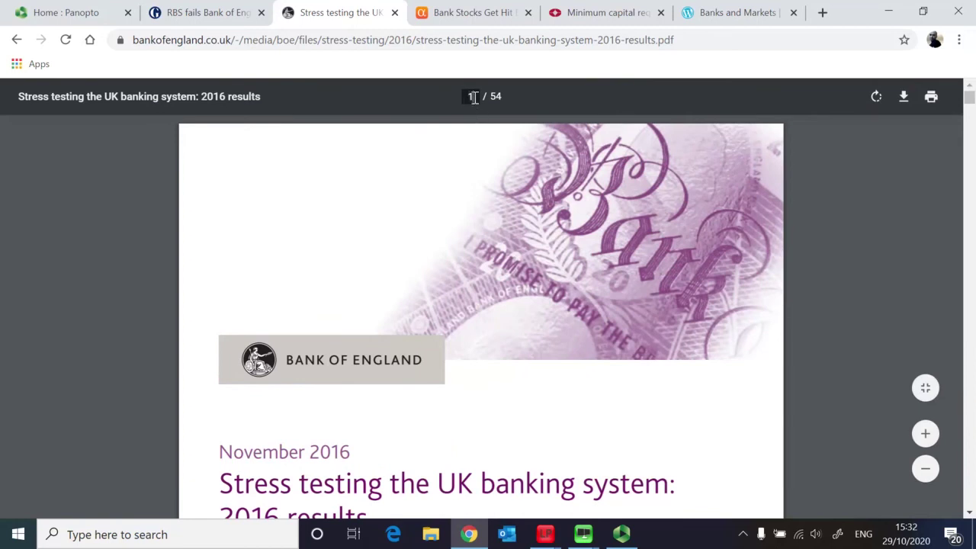
pyautogui.press('Return')
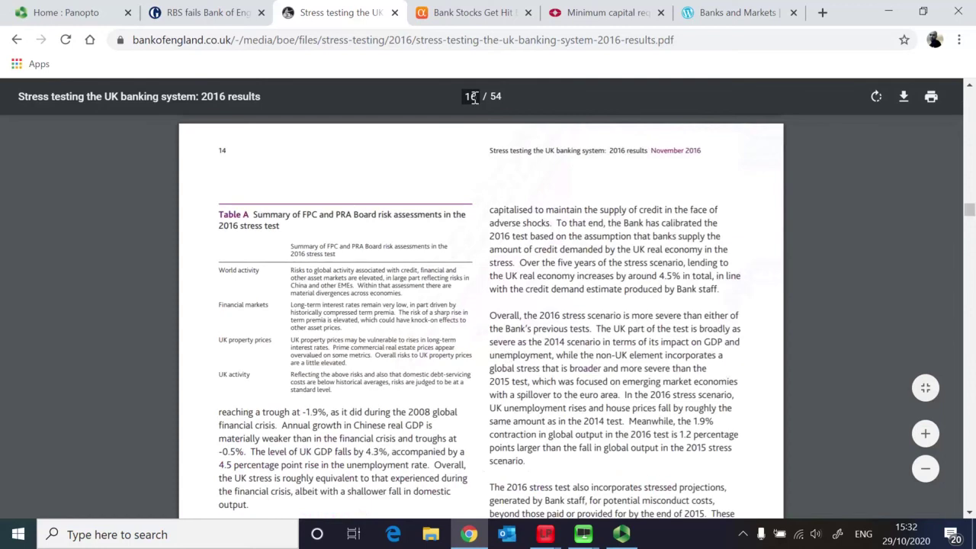
pyautogui.scroll(-10, 513, 357)
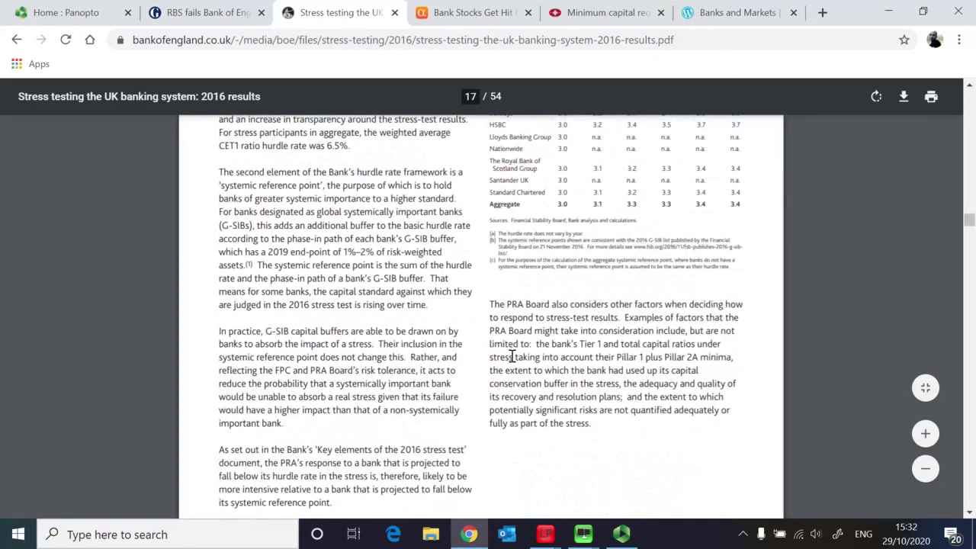
pyautogui.scroll(3, 512, 356)
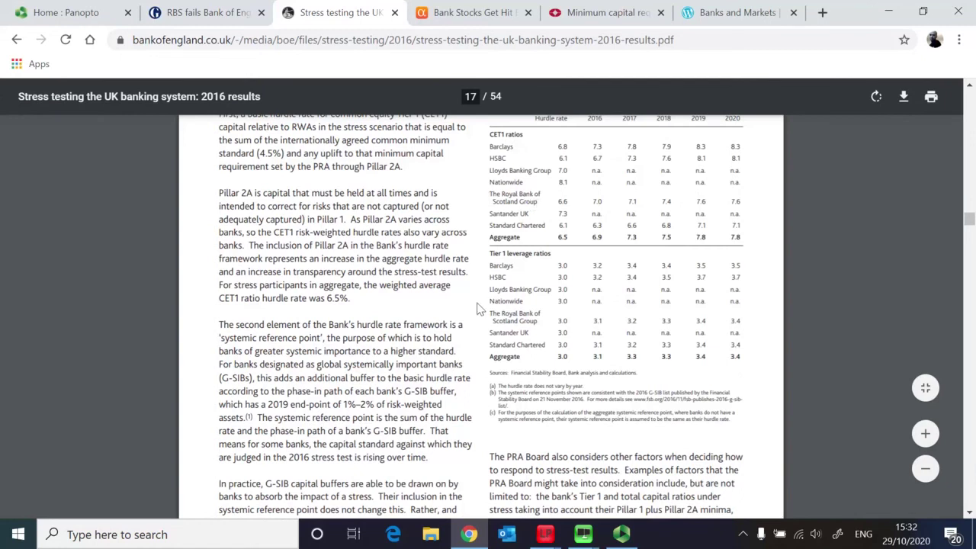
pyautogui.scroll(10, 477, 308)
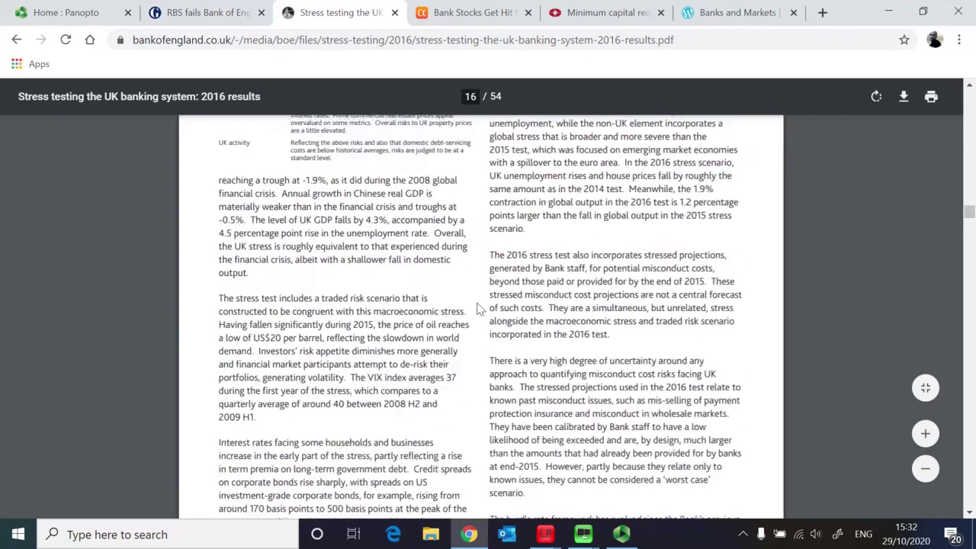
pyautogui.scroll(10, 478, 308)
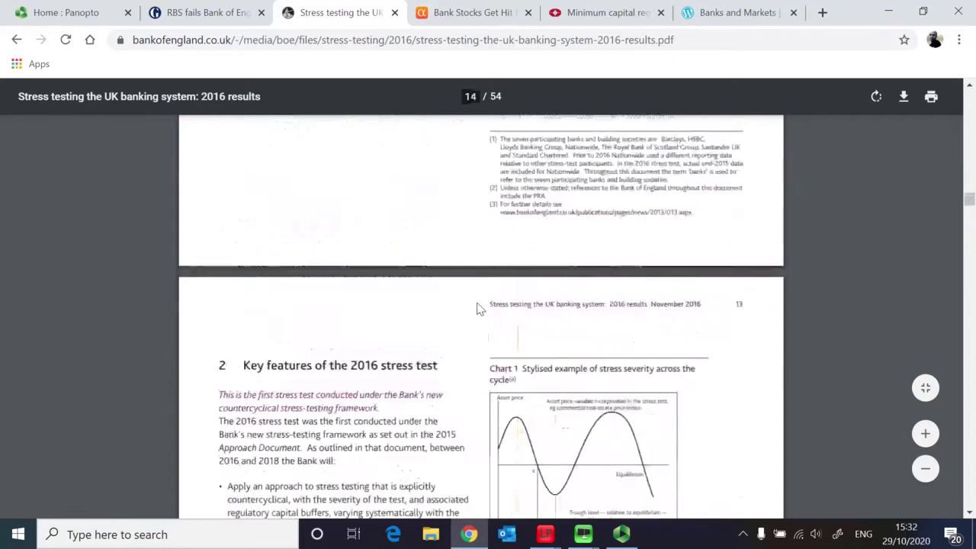
pyautogui.scroll(10, 477, 308)
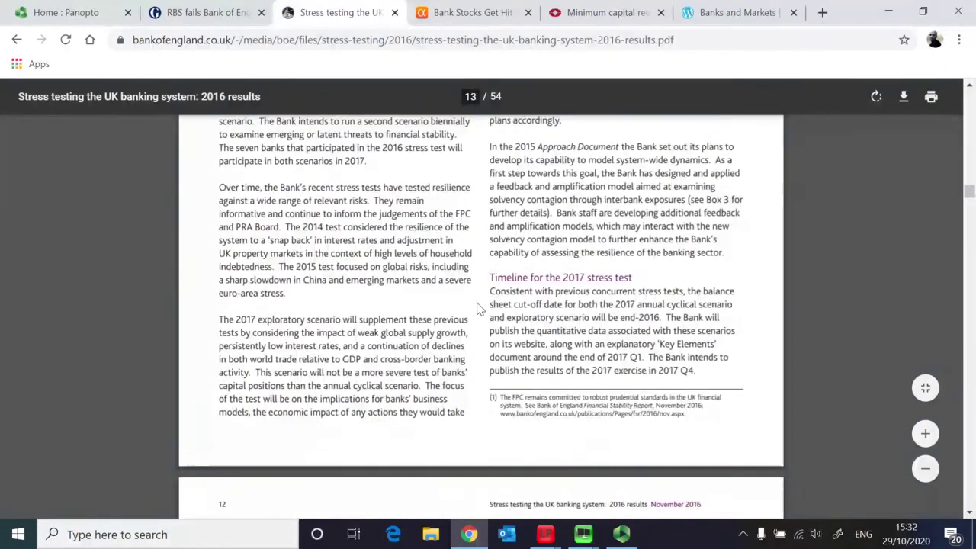
pyautogui.scroll(8, 480, 308)
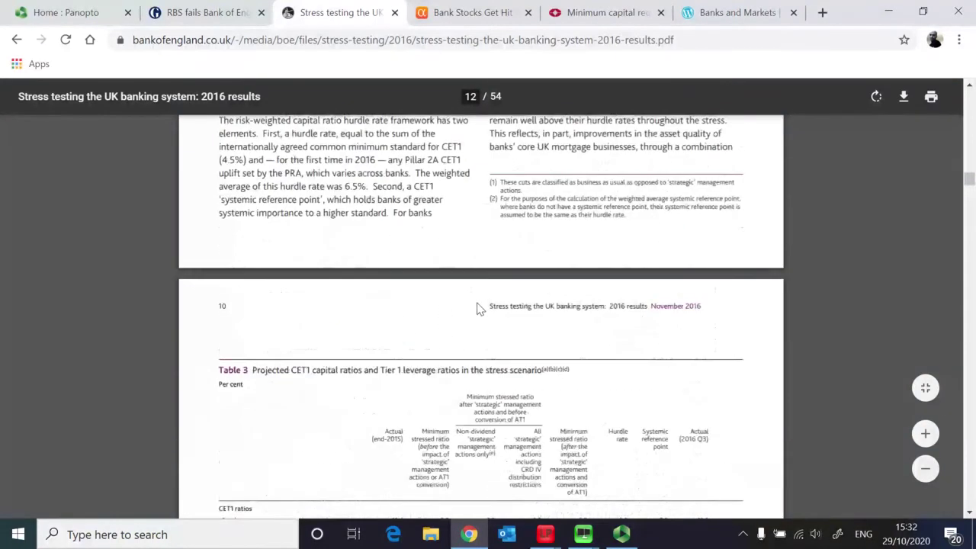
pyautogui.scroll(10, 478, 308)
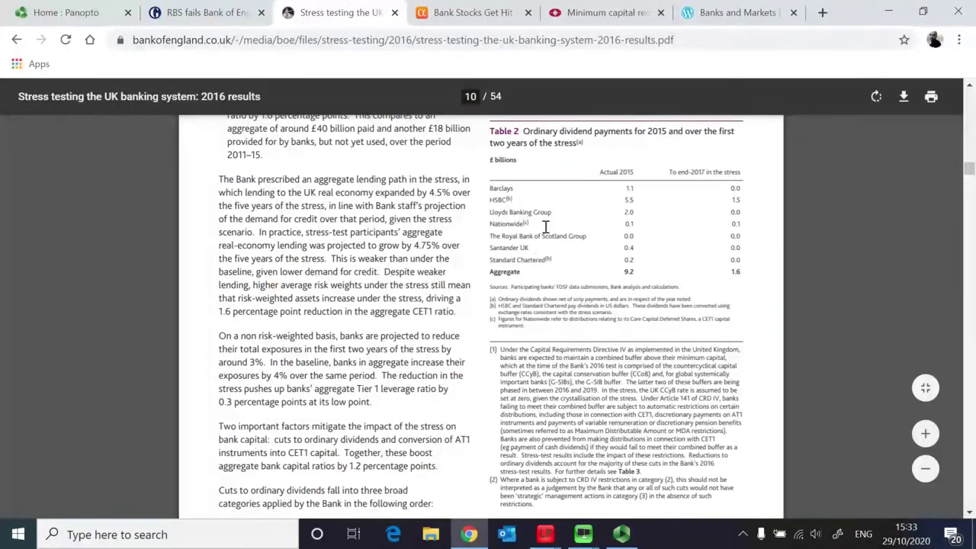
pyautogui.click(605, 17)
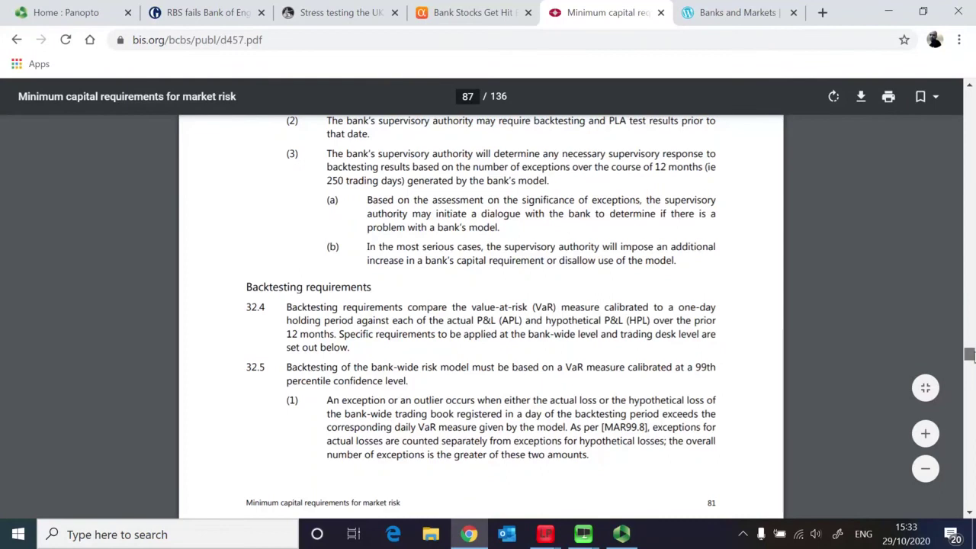
# Go to page 87 of the BIS PDF, the backtesting chapter.
pyautogui.moveTo(968, 354); pyautogui.dragTo(973, 61)
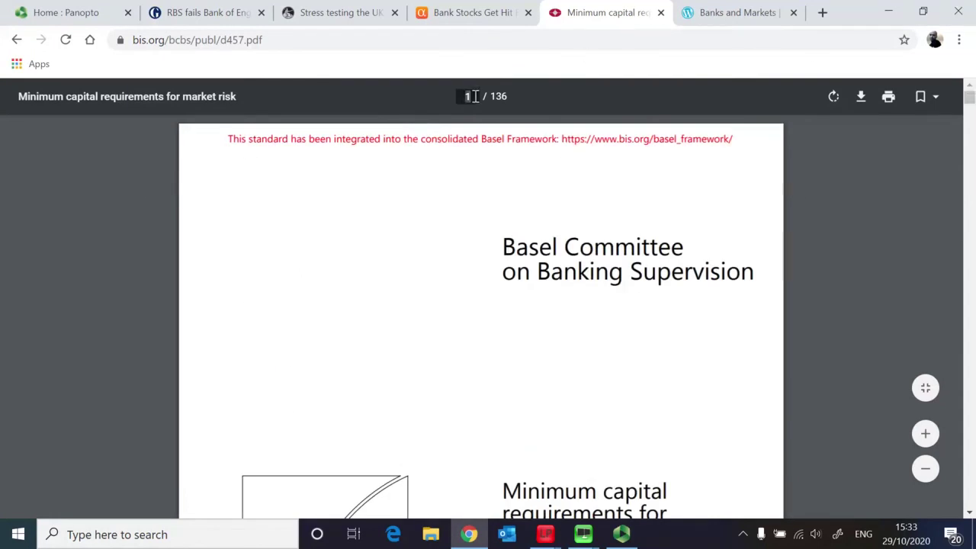
pyautogui.write('87')
pyautogui.press('Return')
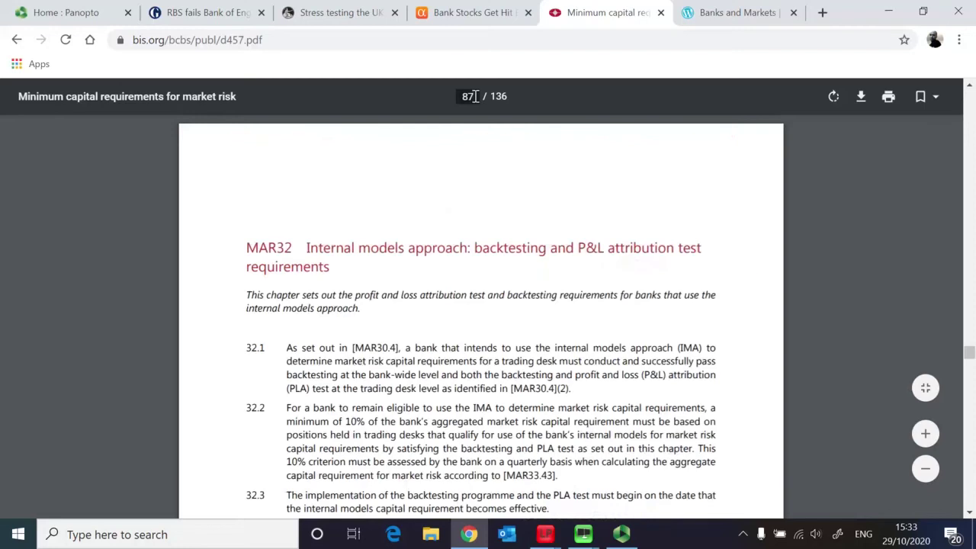
# Highlight section 33.3's 97.5th-percentile expected shortfall sentence, then return to page 1.
pyautogui.scroll(-5, 411, 346)
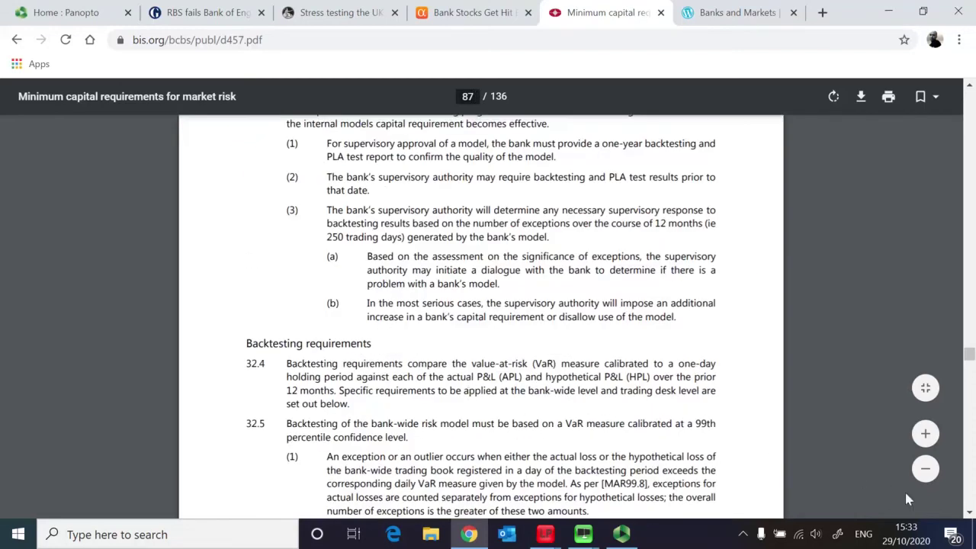
pyautogui.scroll(-2, 959, 516)
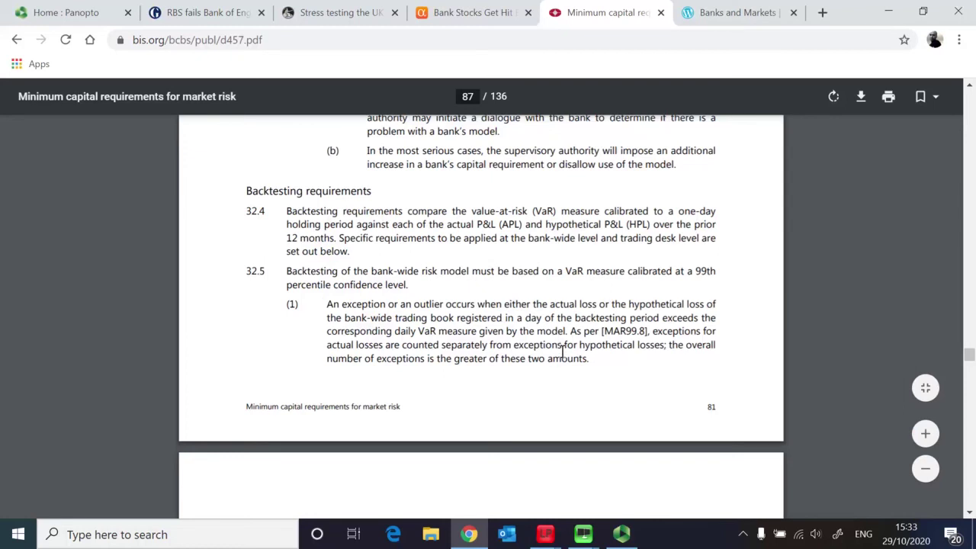
pyautogui.scroll(-5, 563, 353)
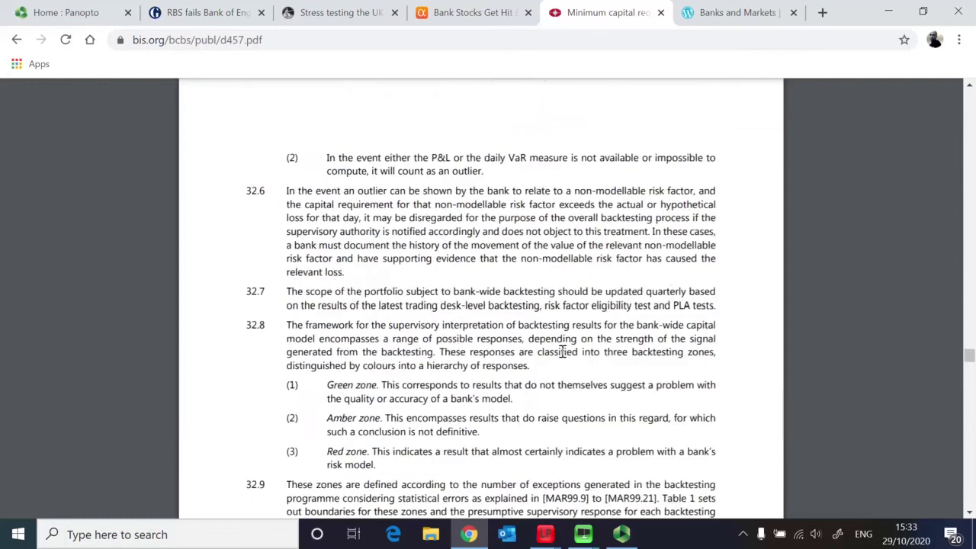
pyautogui.scroll(-10, 563, 352)
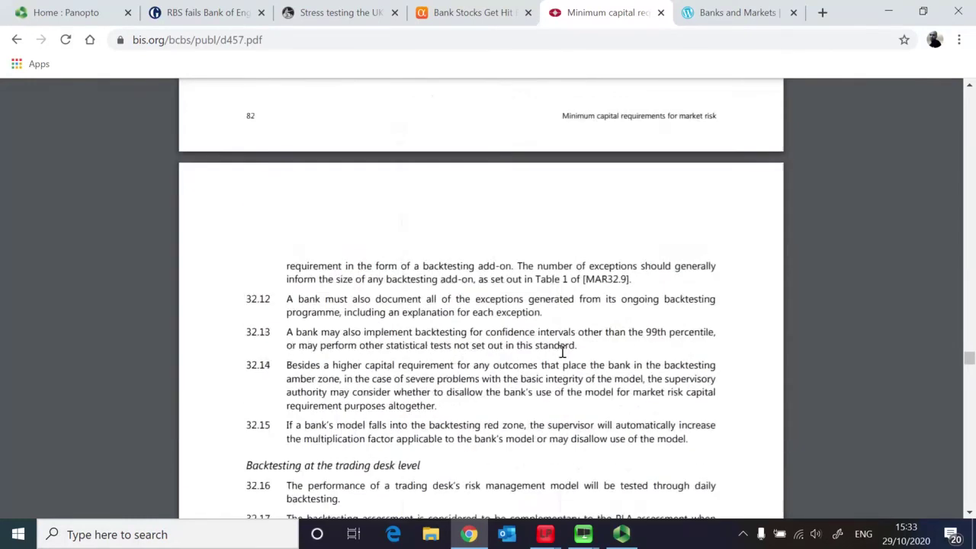
pyautogui.scroll(-15, 562, 352)
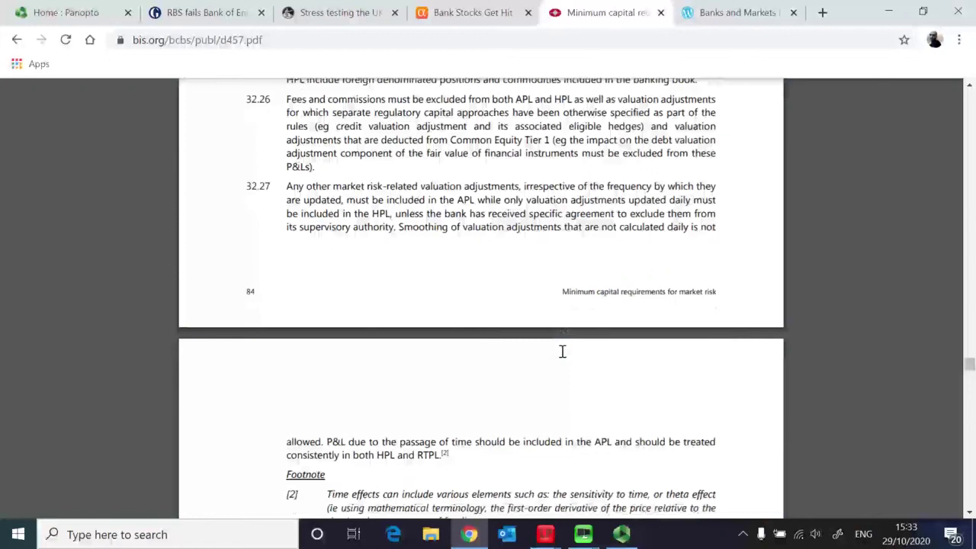
pyautogui.scroll(-20, 562, 351)
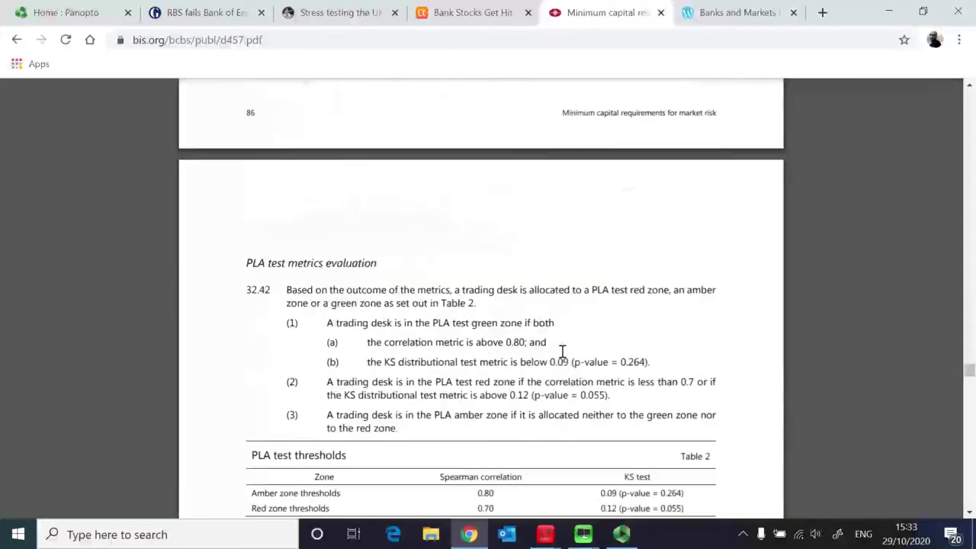
pyautogui.scroll(-5, 563, 352)
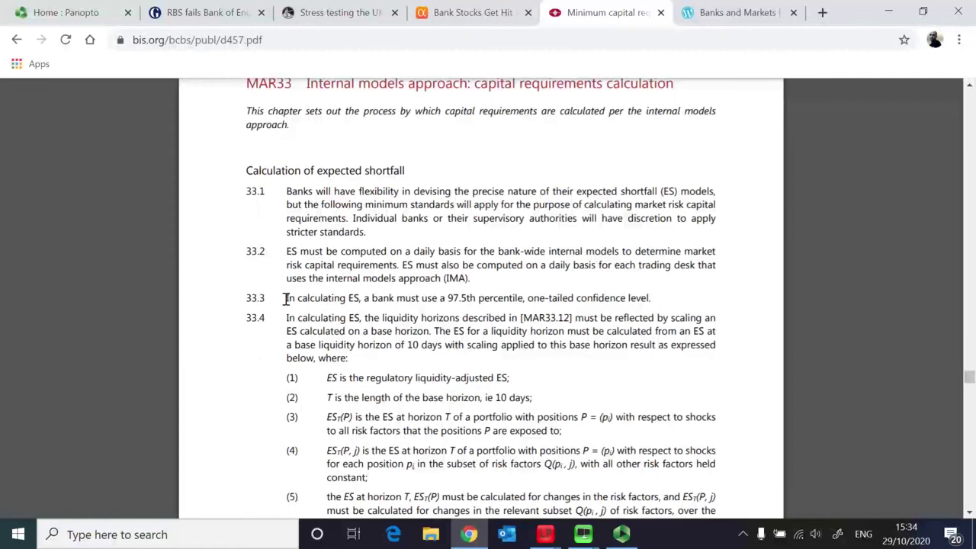
pyautogui.moveTo(286, 298); pyautogui.dragTo(663, 298)
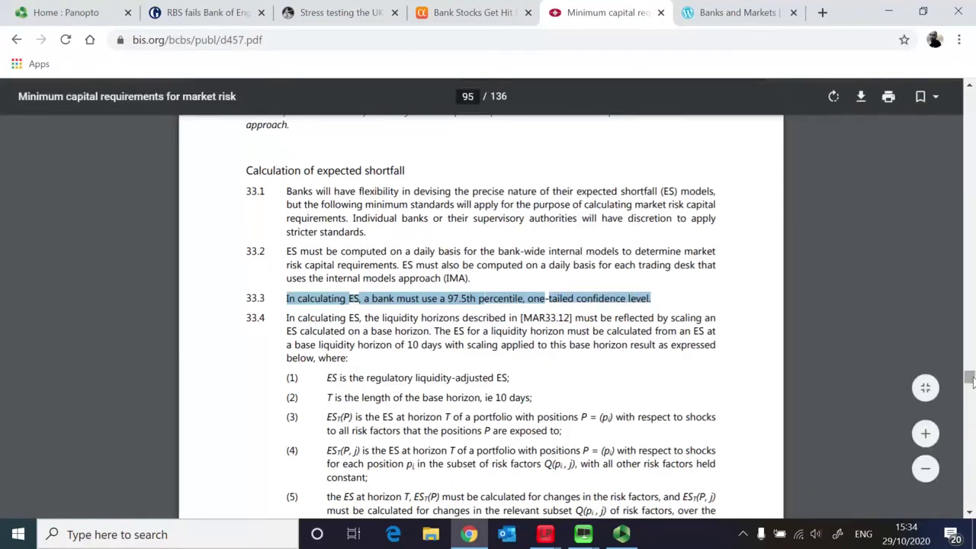
pyautogui.moveTo(969, 378); pyautogui.dragTo(821, 61)
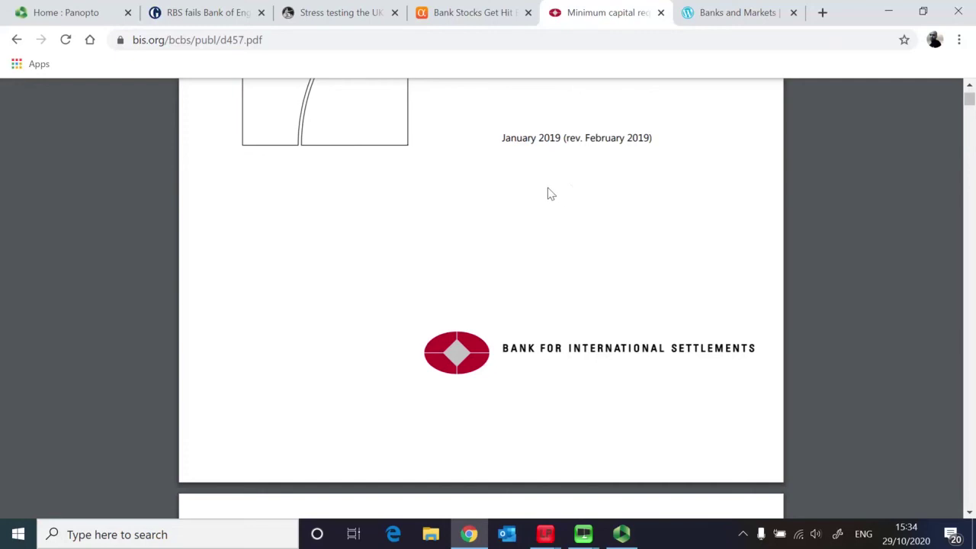
# Switch between the Banks and Markets blog and the market-risk PDF, ending on the blog.
pyautogui.click(728, 13)
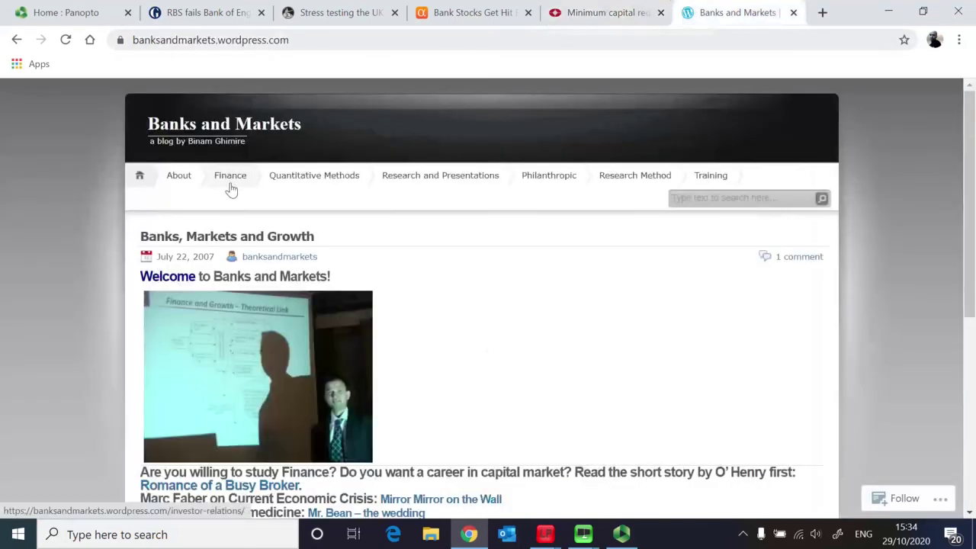
pyautogui.click(597, 13)
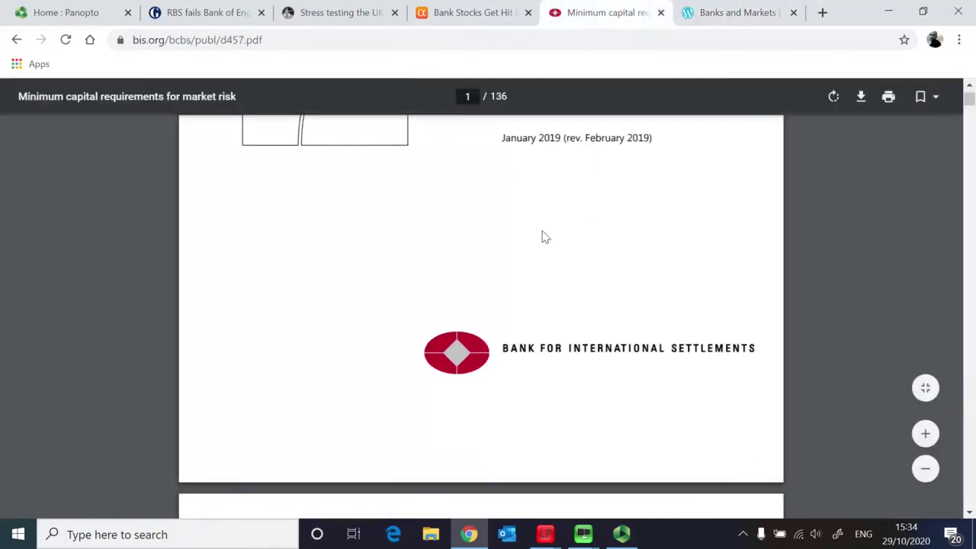
pyautogui.click(720, 14)
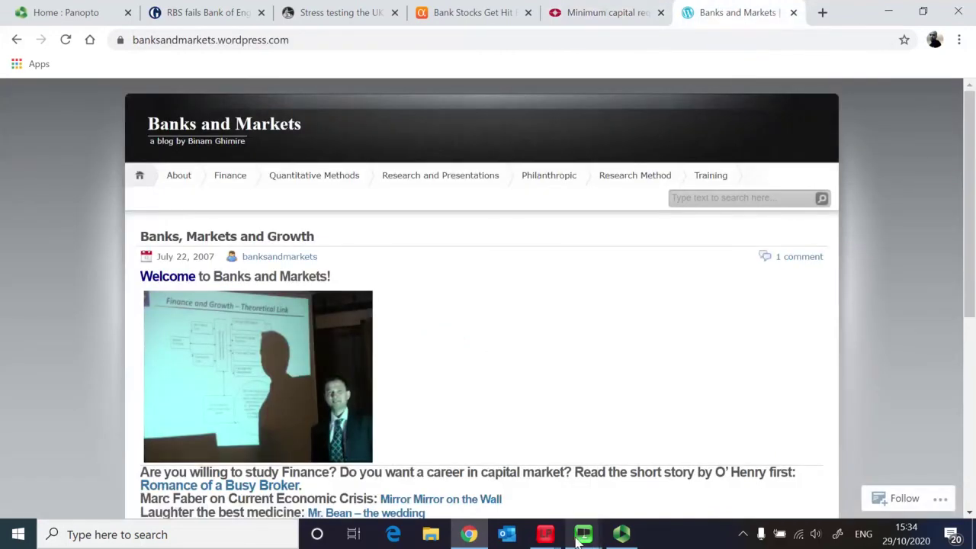
pyautogui.moveTo(577, 538)
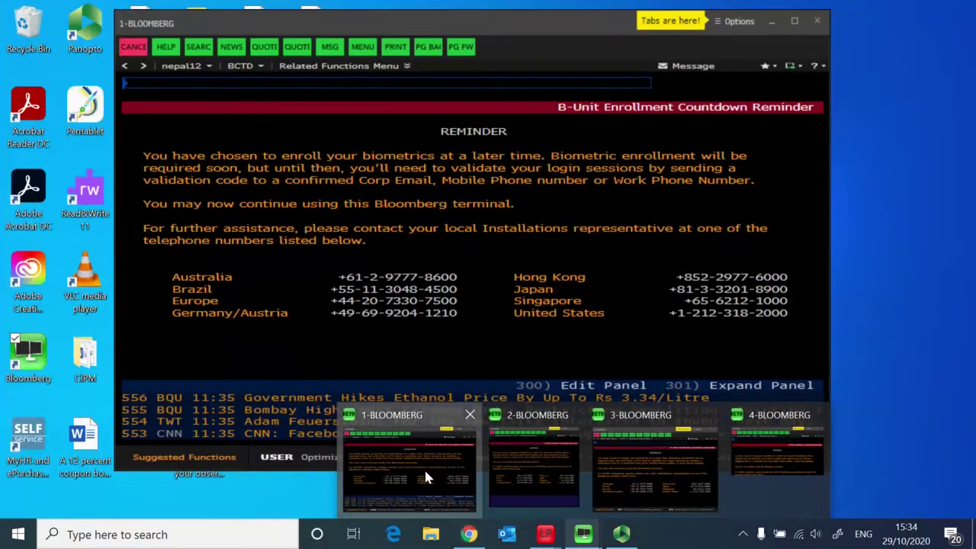
# Bring the 1-BLOOMBERG window forward and run EQS to reach Equity Screening.
pyautogui.click(425, 476)
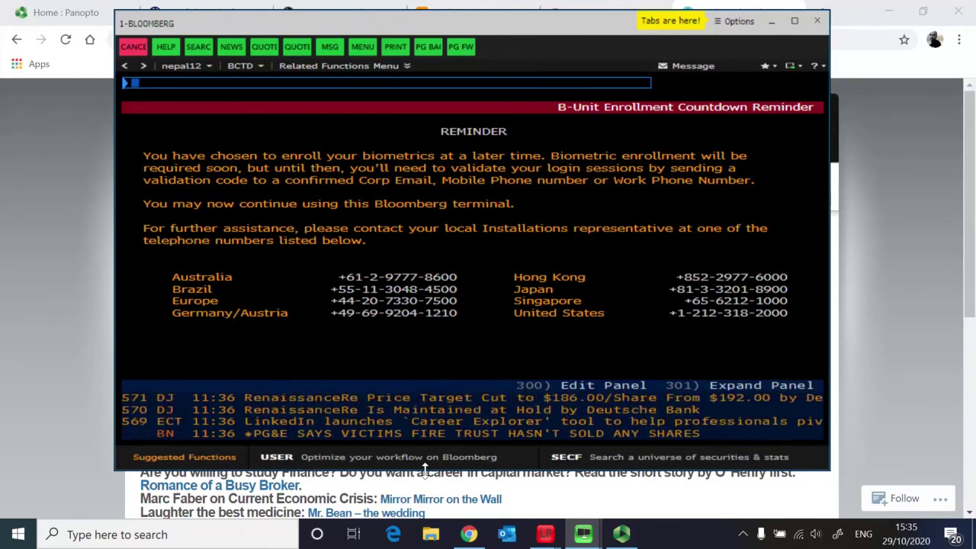
pyautogui.write('E')
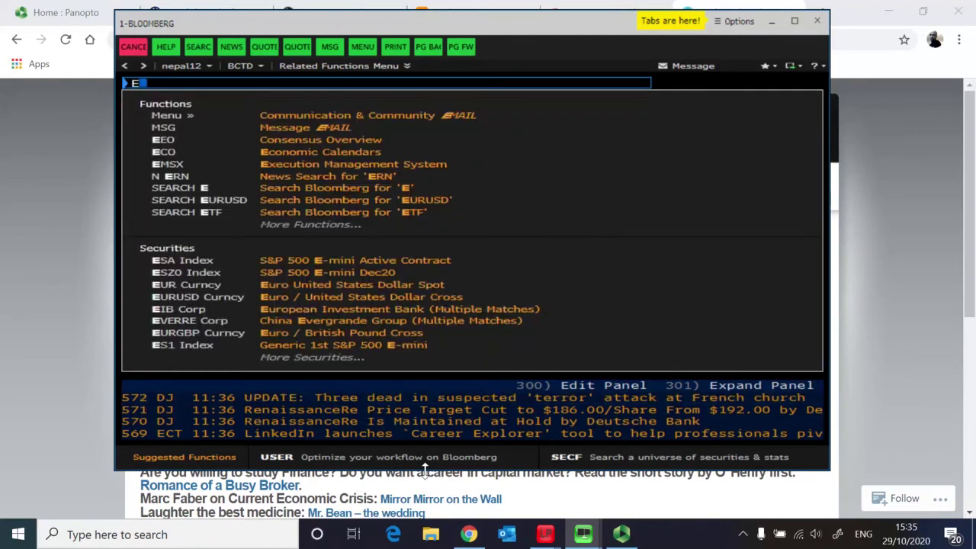
pyautogui.write('QS')
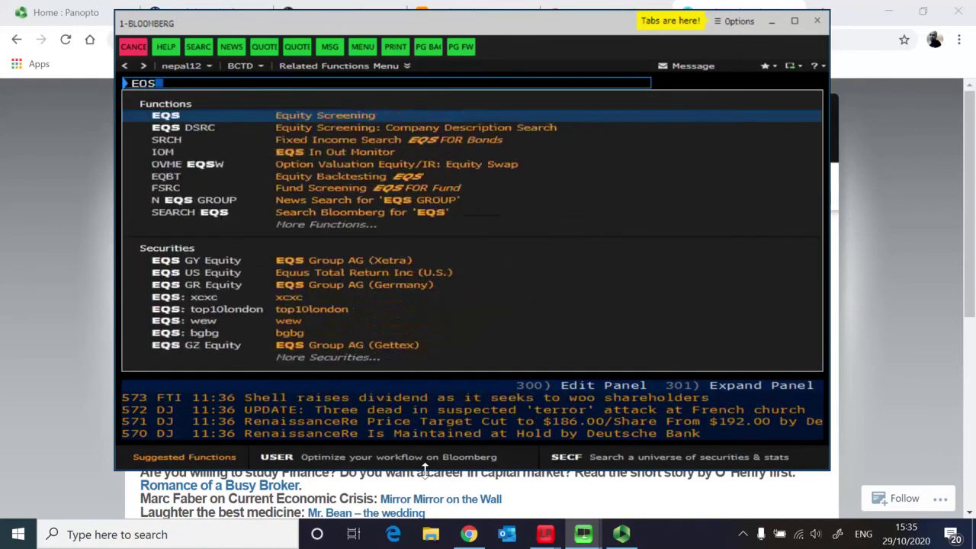
pyautogui.press('Return')
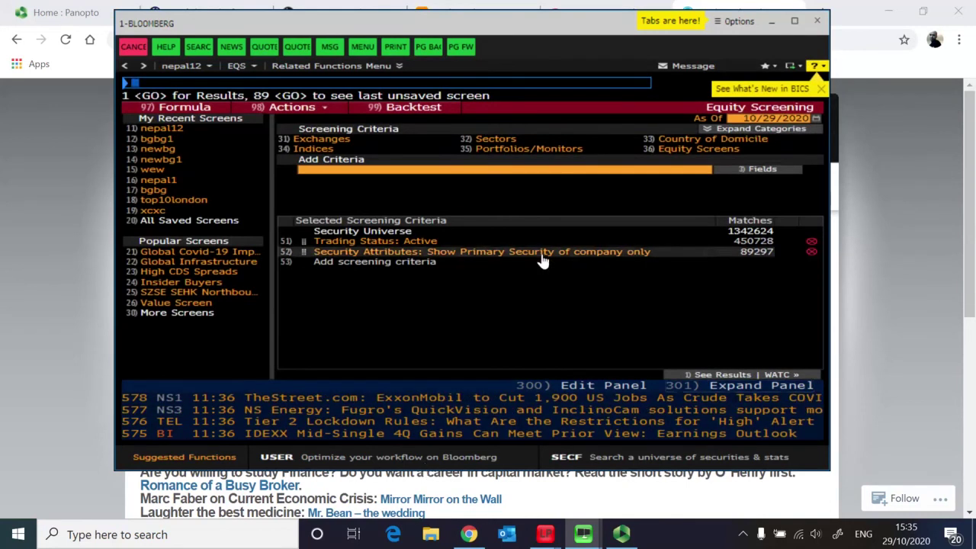
pyautogui.click(794, 23)
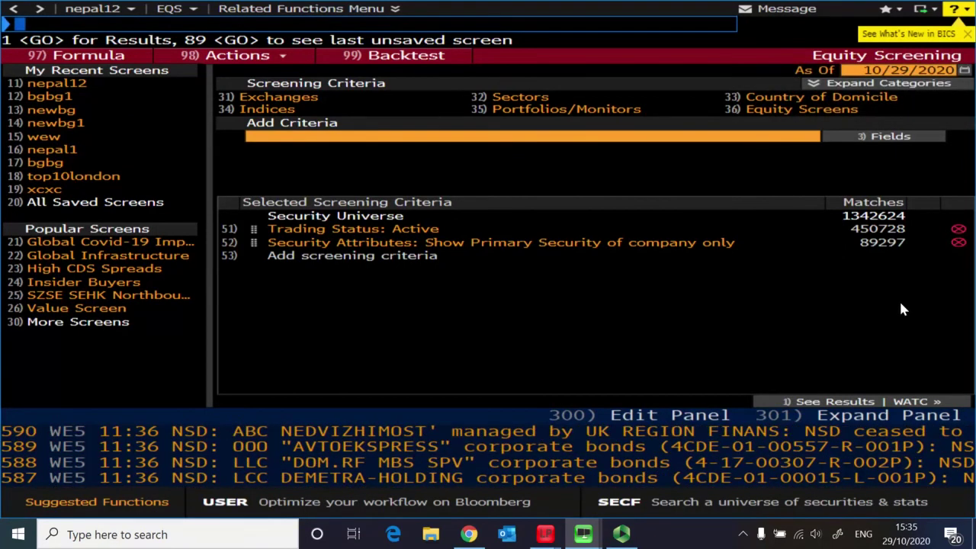
# Change the screen's As Of year so the date reads 10/29/2015.
pyautogui.click(937, 69)
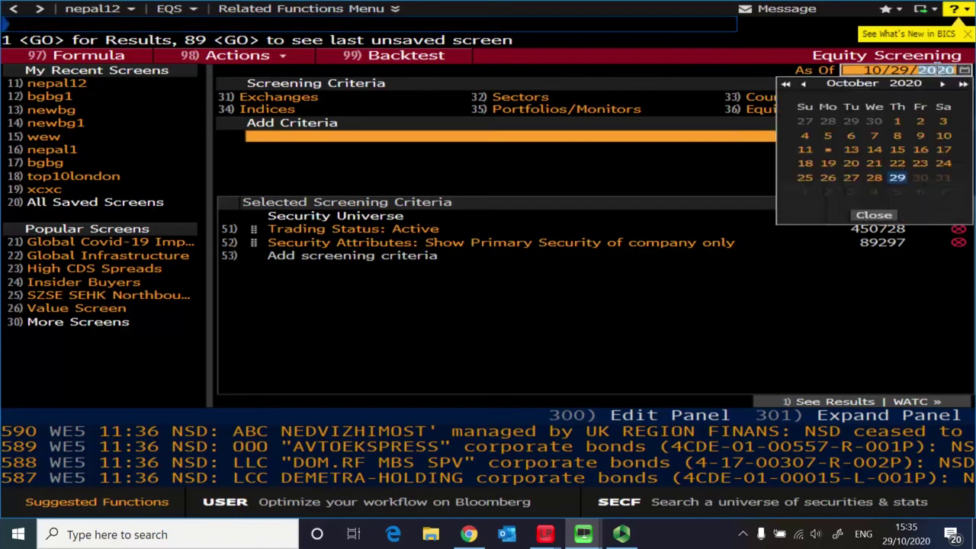
pyautogui.write('2015')
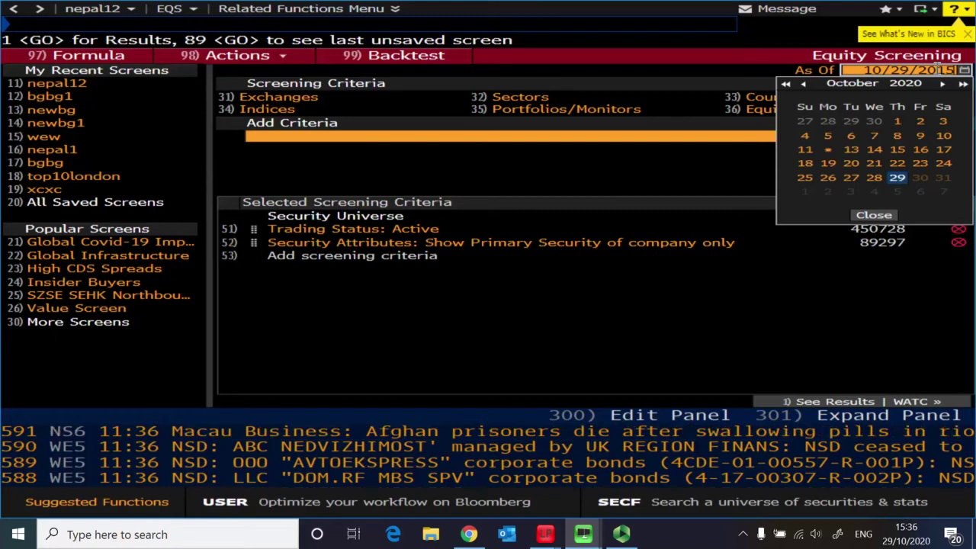
pyautogui.press('Return')
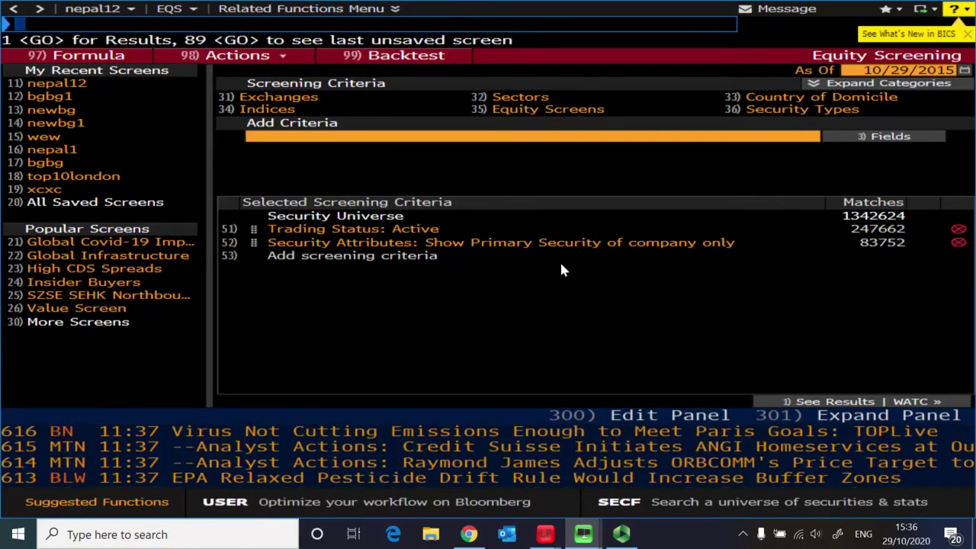
# Add the London exchange as a screening criterion.
pyautogui.click(358, 138)
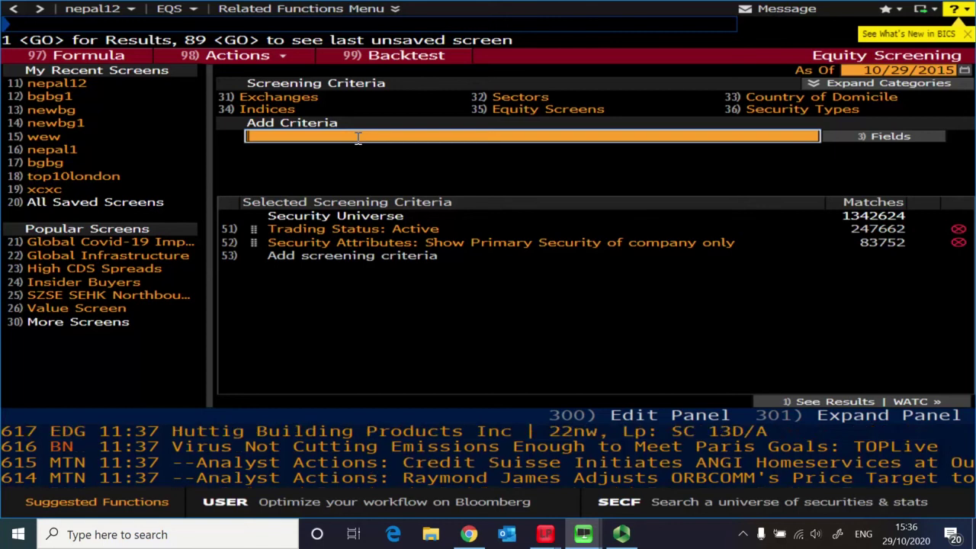
pyautogui.write('l')
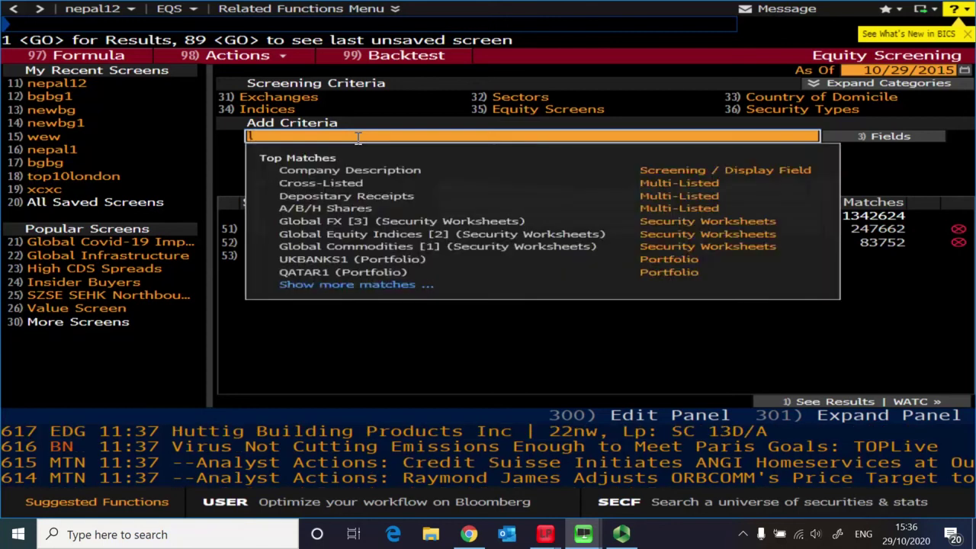
pyautogui.write('ondon')
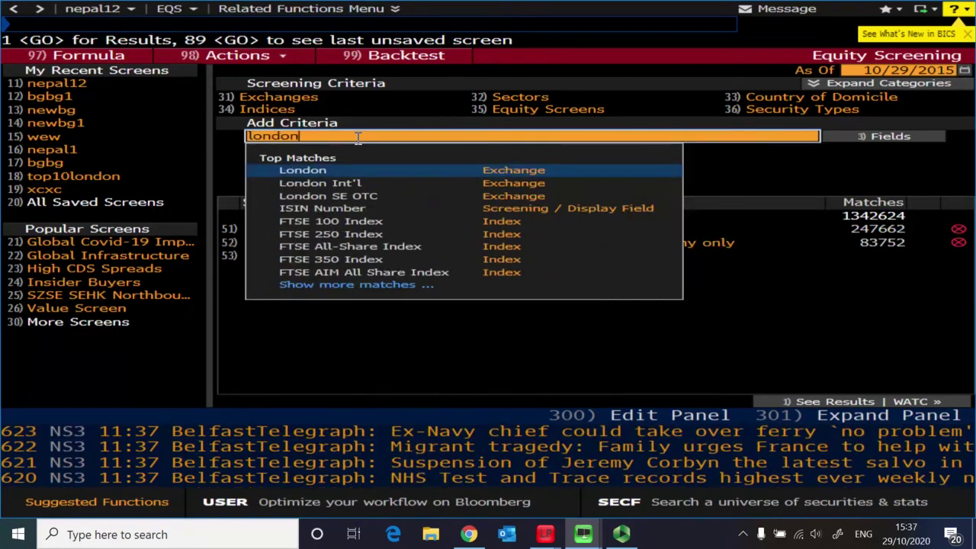
pyautogui.press('Return')
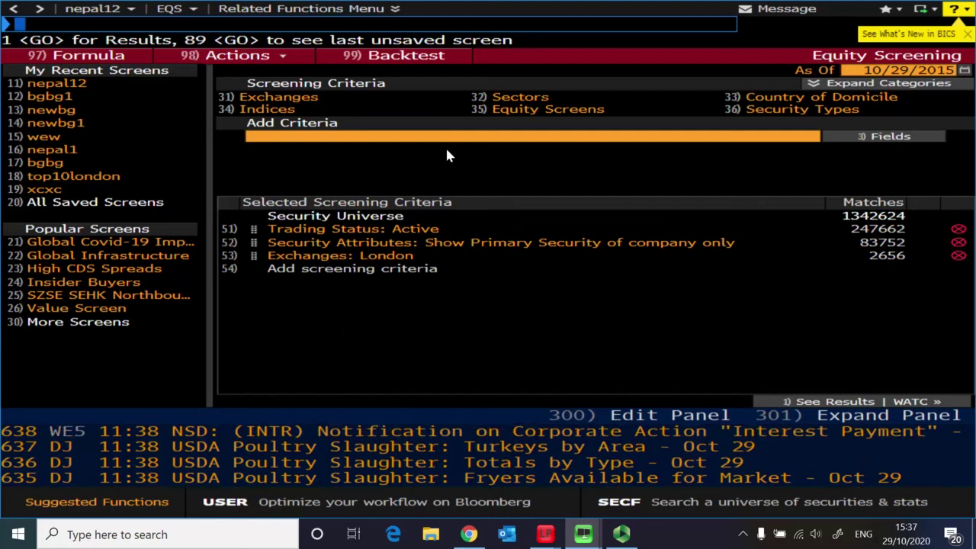
# Add the Banking (Sectors (BICS)) criterion to the screen.
pyautogui.click(414, 138)
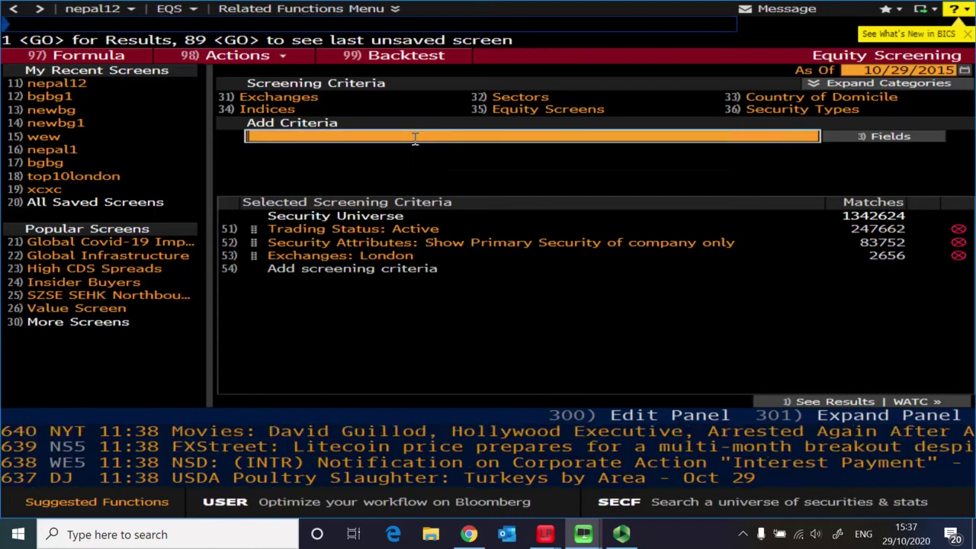
pyautogui.write('banking')
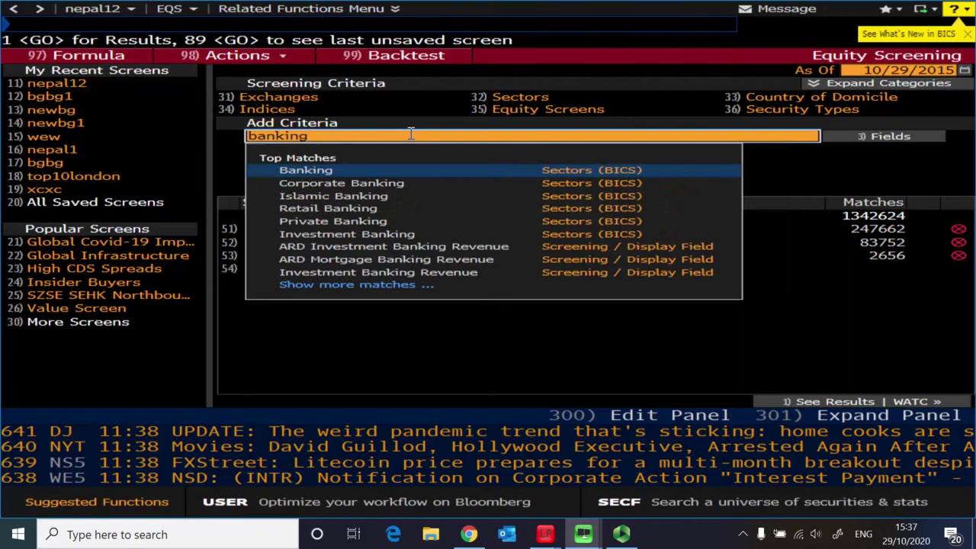
pyautogui.click(361, 170)
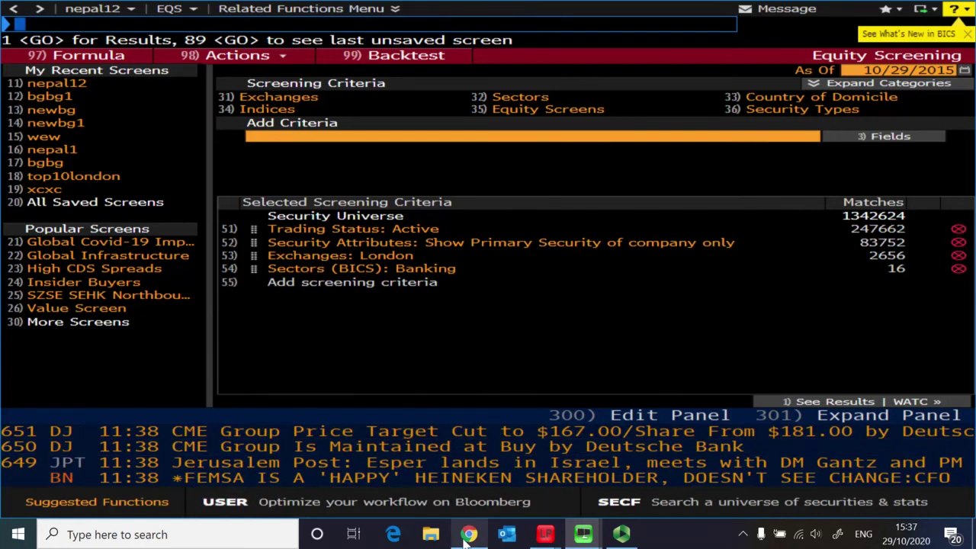
# Check the Bank of England 2015 dividend table in Chrome, then return to Bloomberg's screen.
pyautogui.moveTo(468, 534)
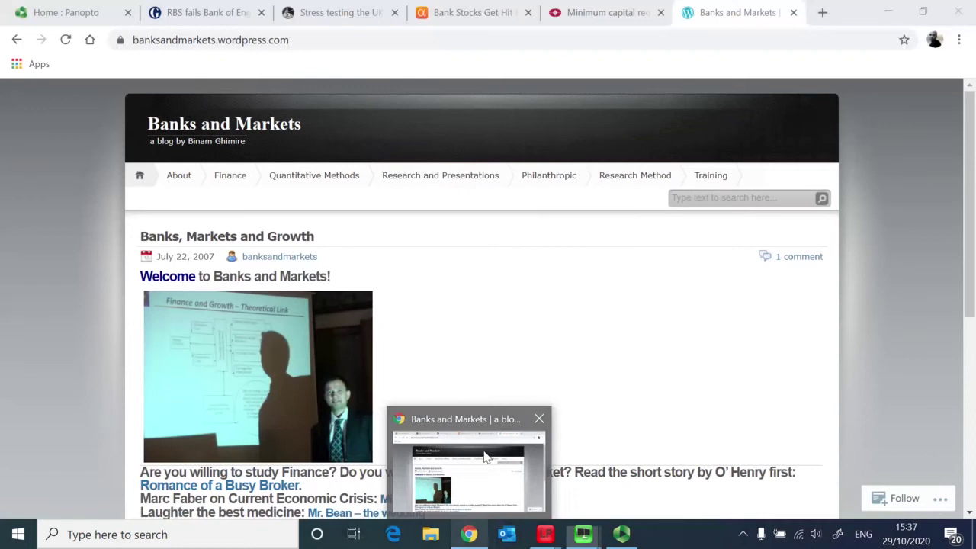
pyautogui.click(485, 457)
pyautogui.click(344, 13)
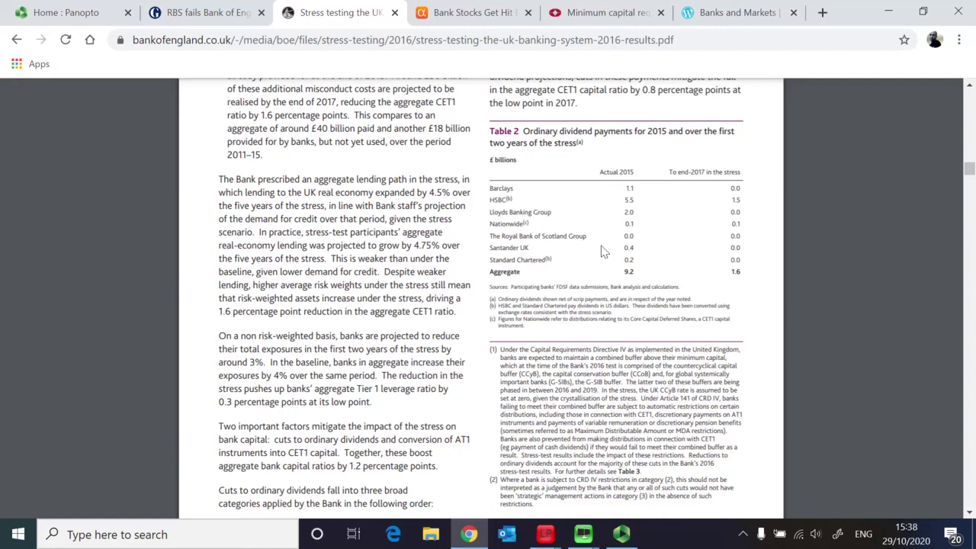
pyautogui.hotkey('alt', 'Tab')
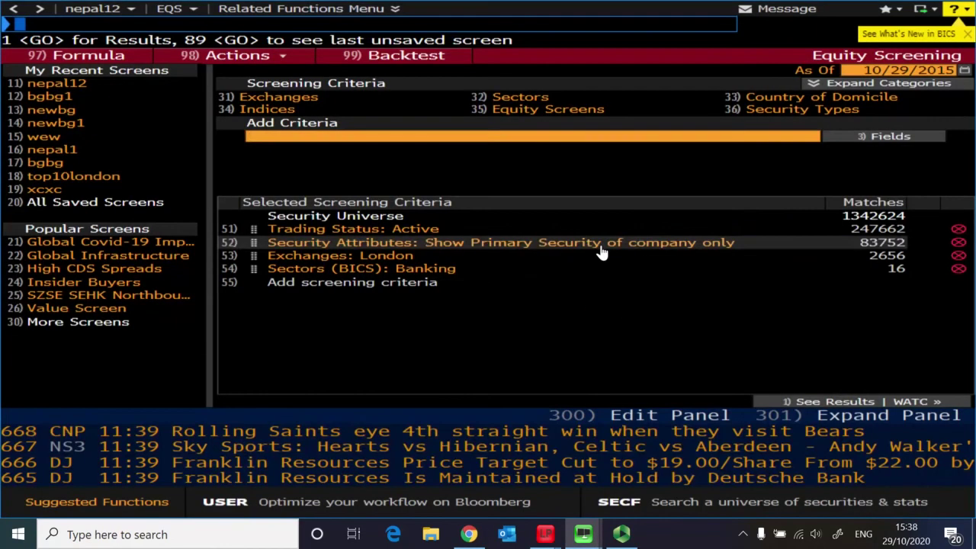
# Add a Top 5 rank criterion on latest-filing Total Assets to the equity screen.
pyautogui.click(429, 138)
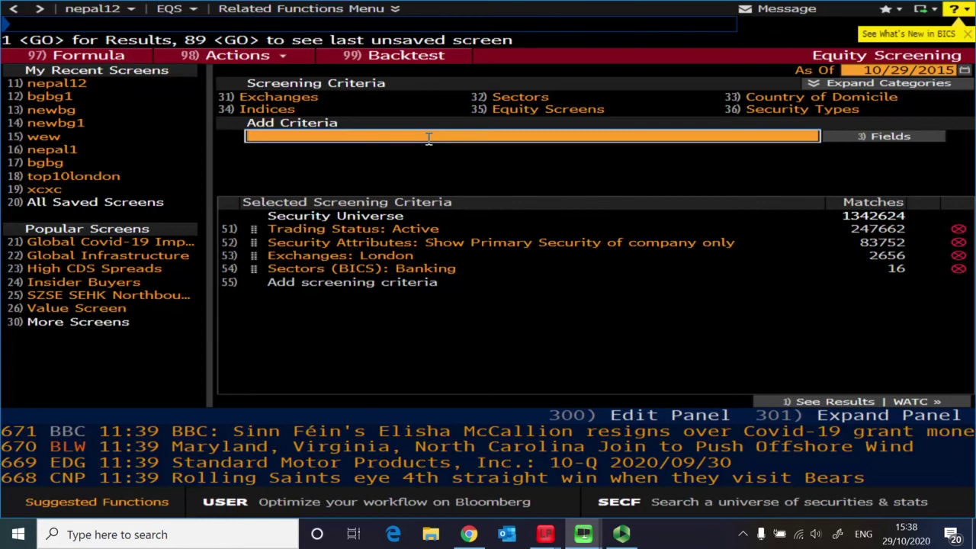
pyautogui.write('total assets')
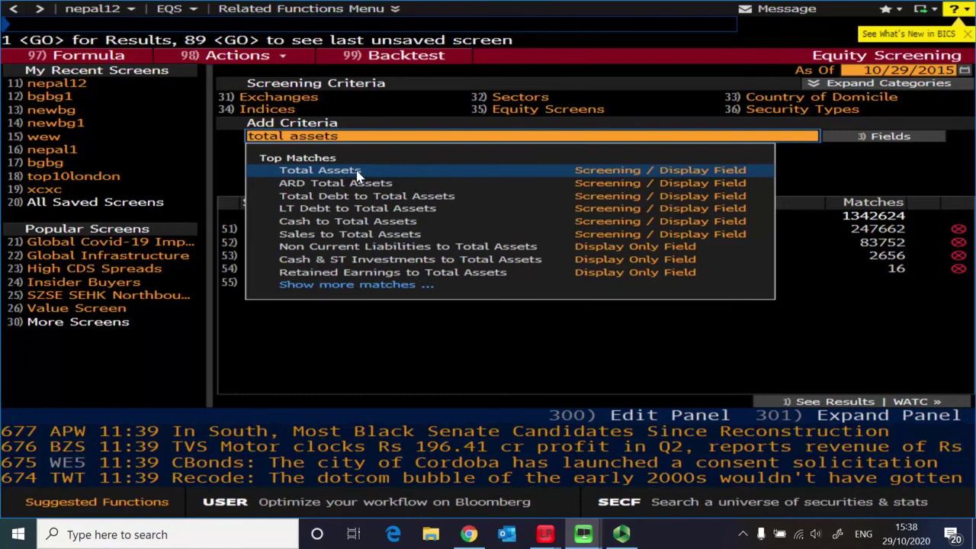
pyautogui.click(357, 172)
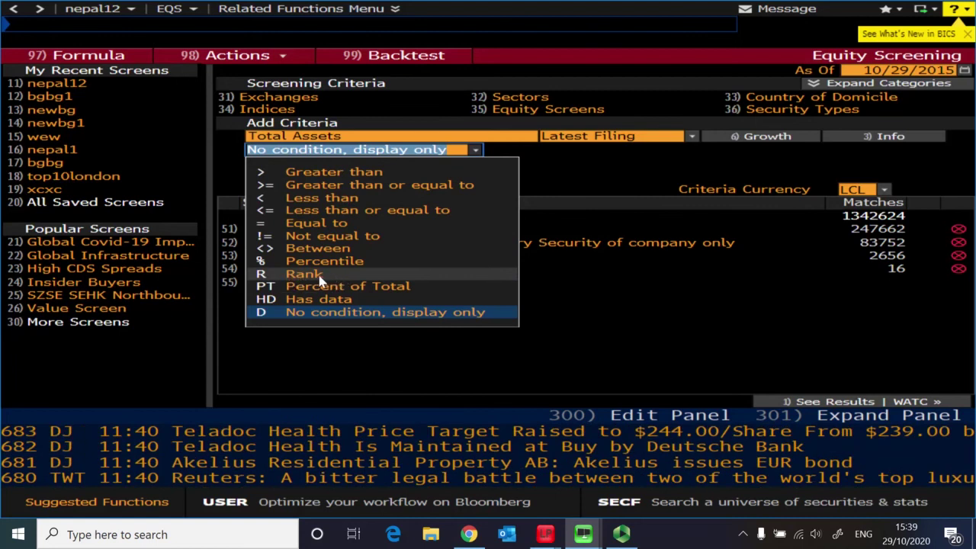
pyautogui.click(322, 276)
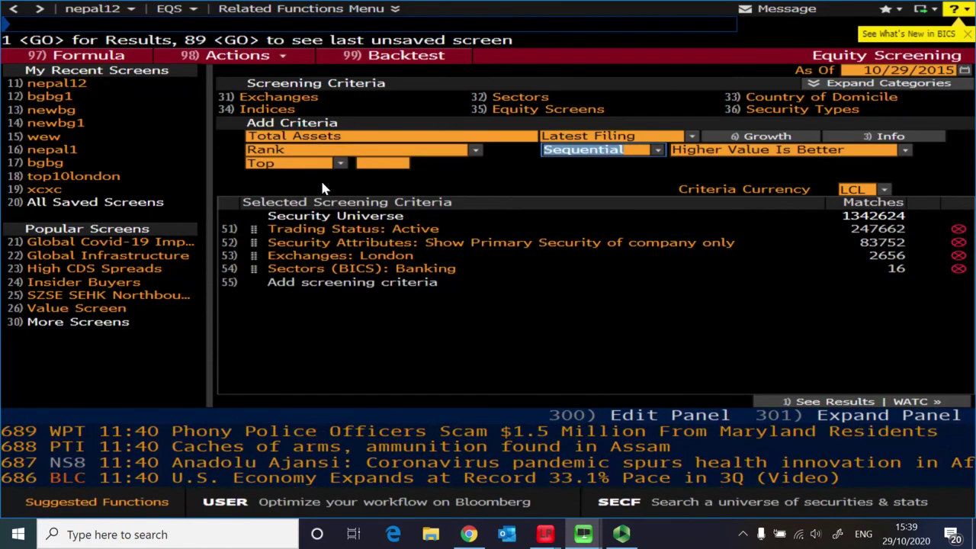
pyautogui.click(376, 166)
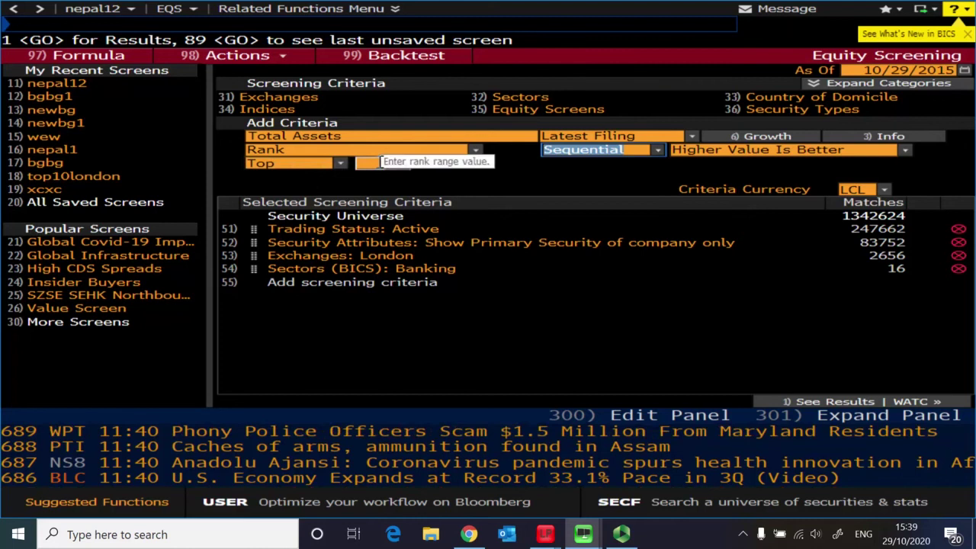
pyautogui.click(377, 165)
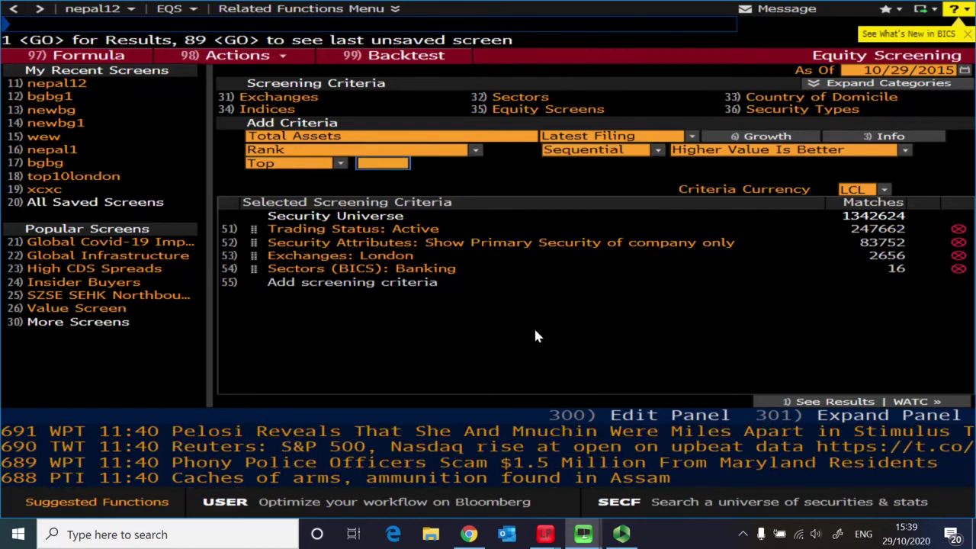
pyautogui.write('5')
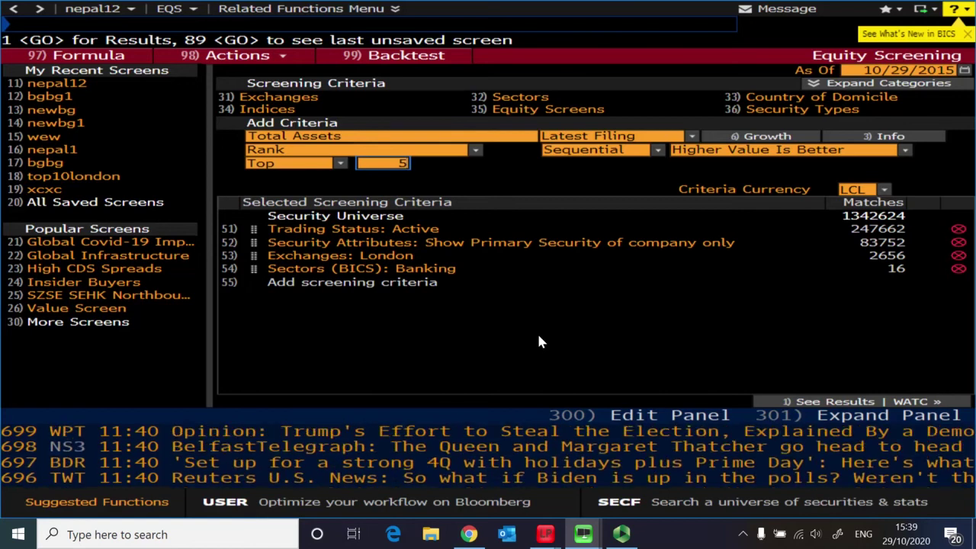
pyautogui.press('Return')
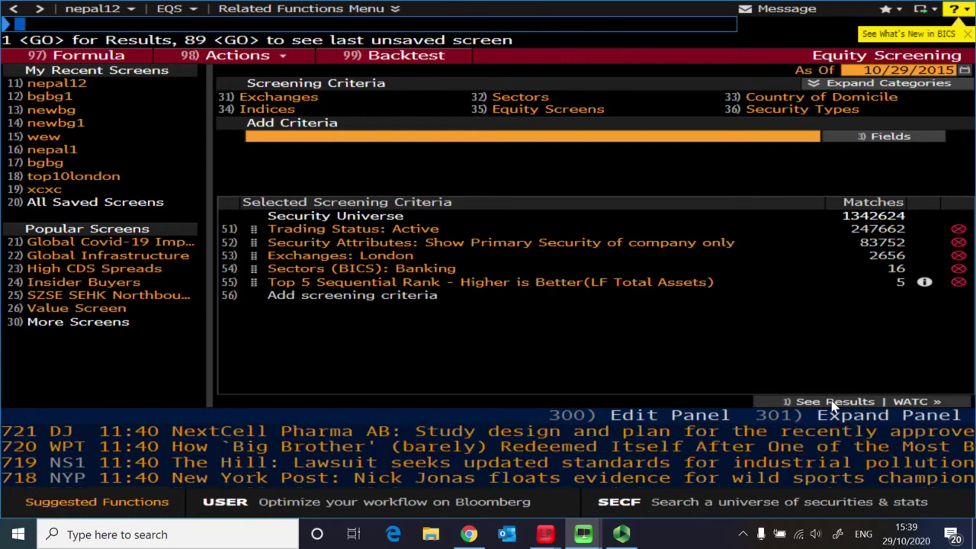
# Open the screen results for HSBC, Barclays, NatWest, Lloyds and Standard Chartered.
pyautogui.click(833, 405)
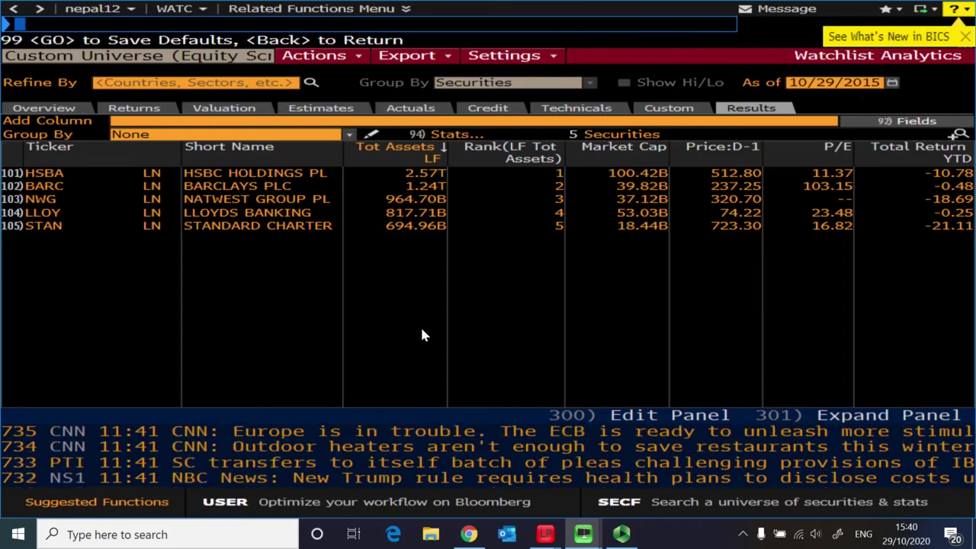
# Look over the Actions menu's EQS Report entry, then bring up the Export options.
pyautogui.click(361, 61)
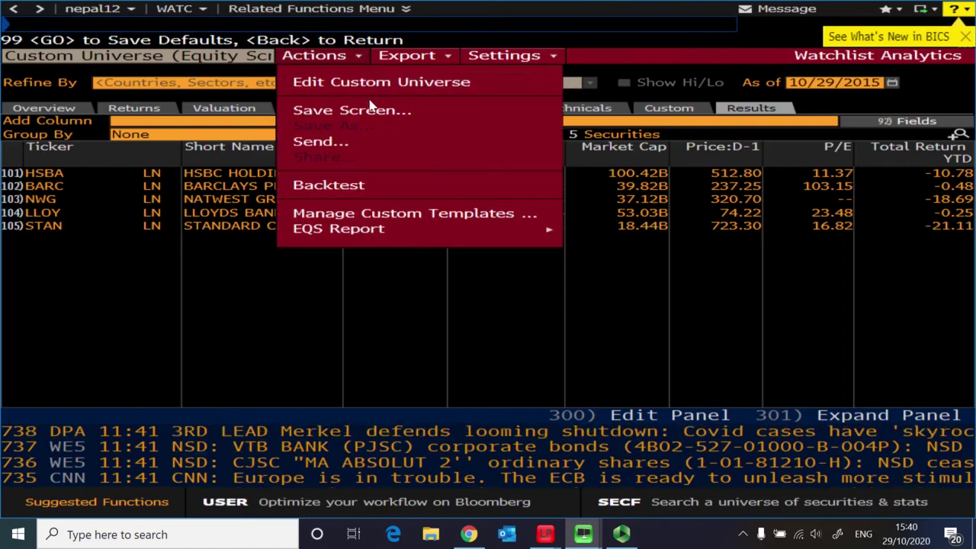
pyautogui.moveTo(419, 238)
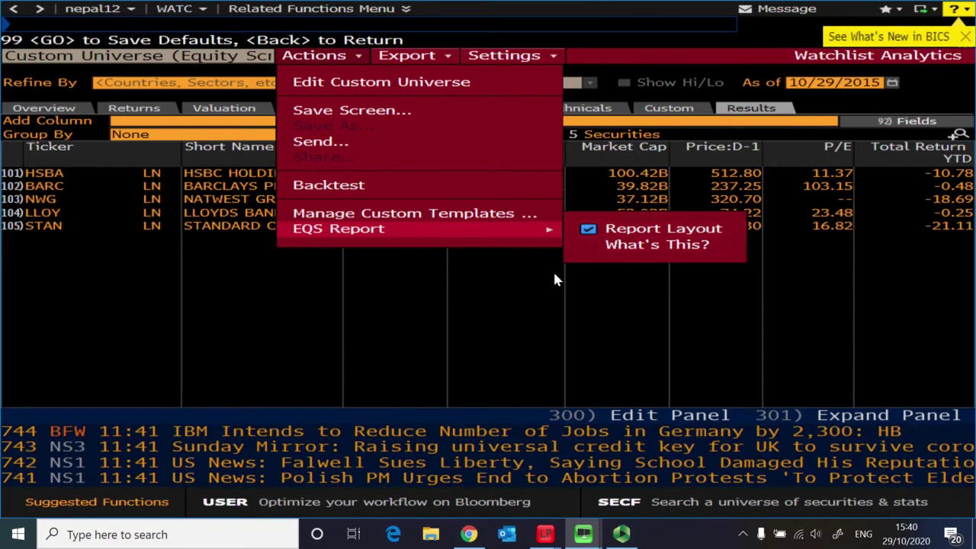
pyautogui.click(446, 60)
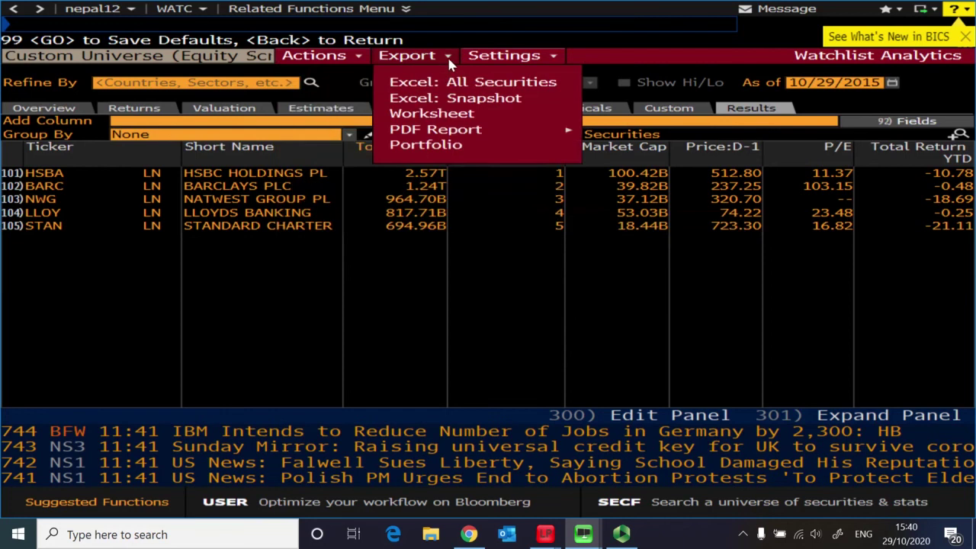
# Export the five banks as a Fixed Weight portfolio named 'FiveBanksUK'.
pyautogui.click(456, 152)
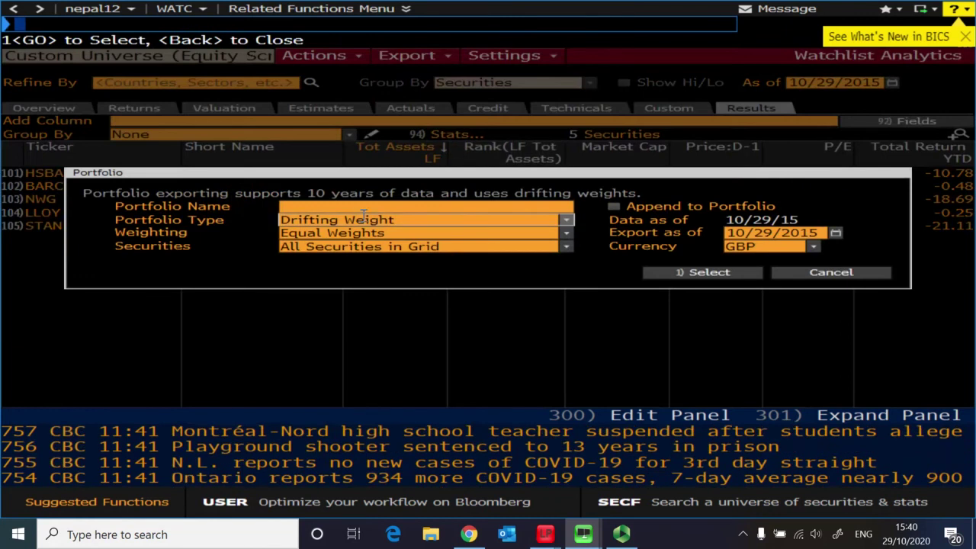
pyautogui.click(359, 207)
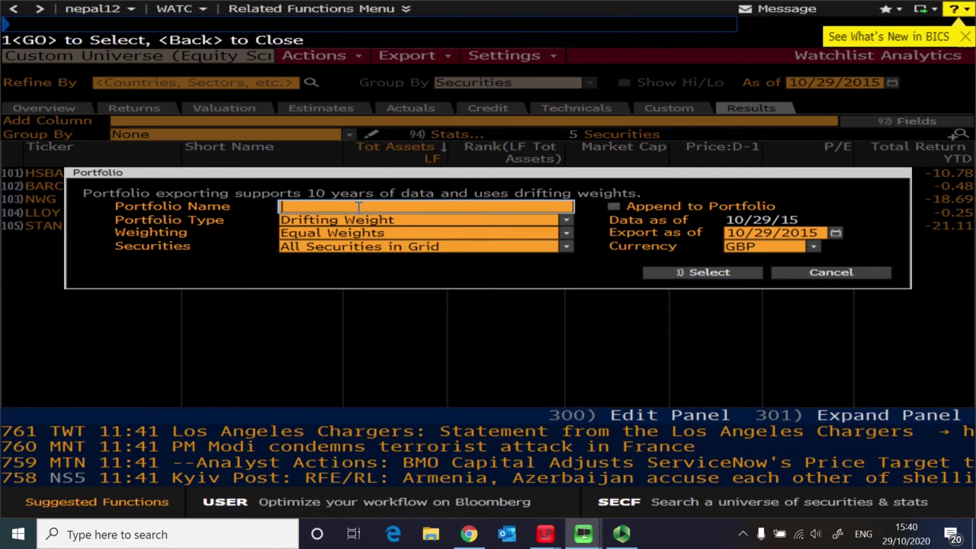
pyautogui.write('FiveBanks')
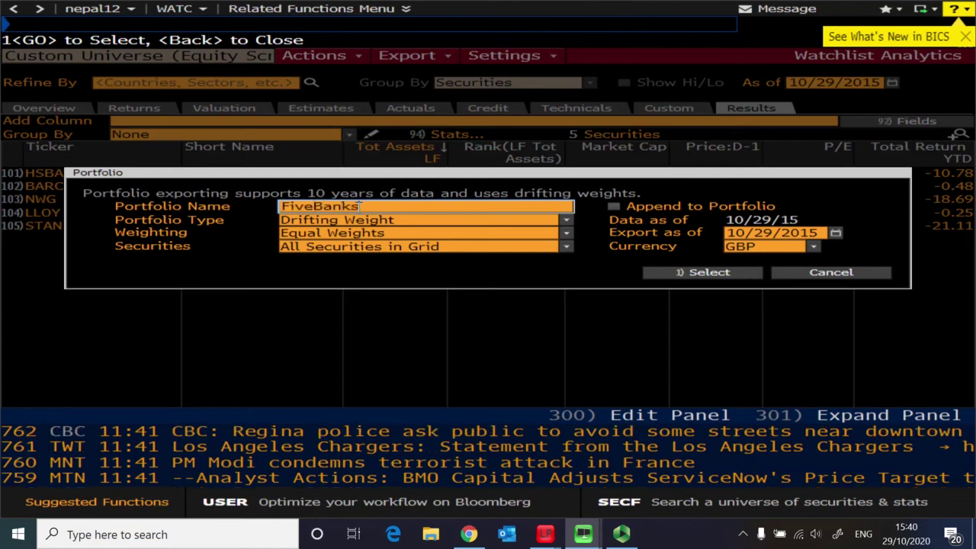
pyautogui.write('UK')
pyautogui.click(566, 221)
pyautogui.click(369, 257)
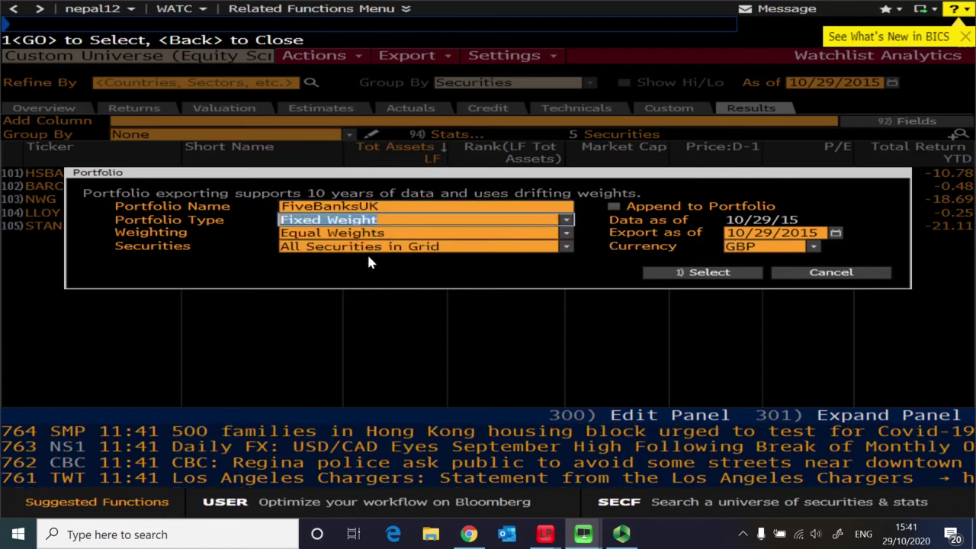
pyautogui.click(703, 274)
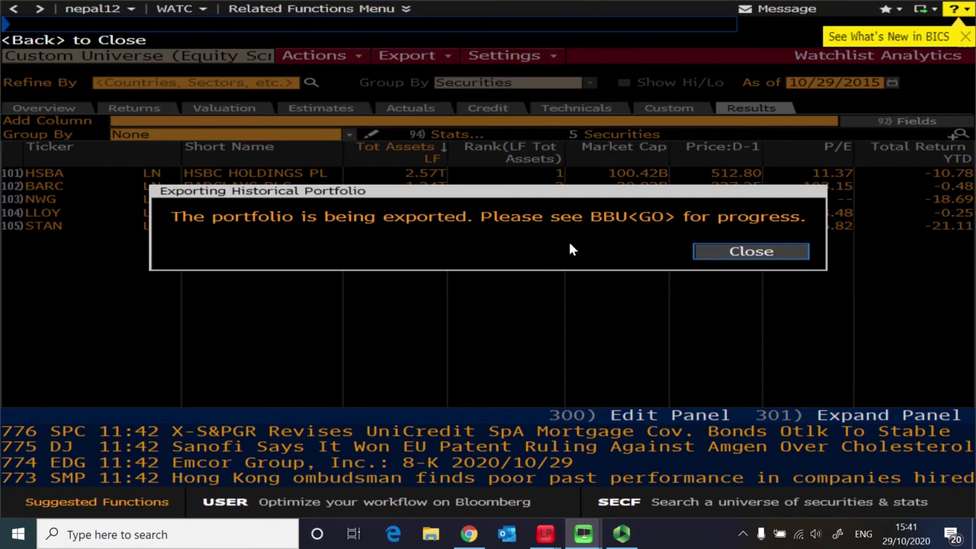
pyautogui.click(741, 258)
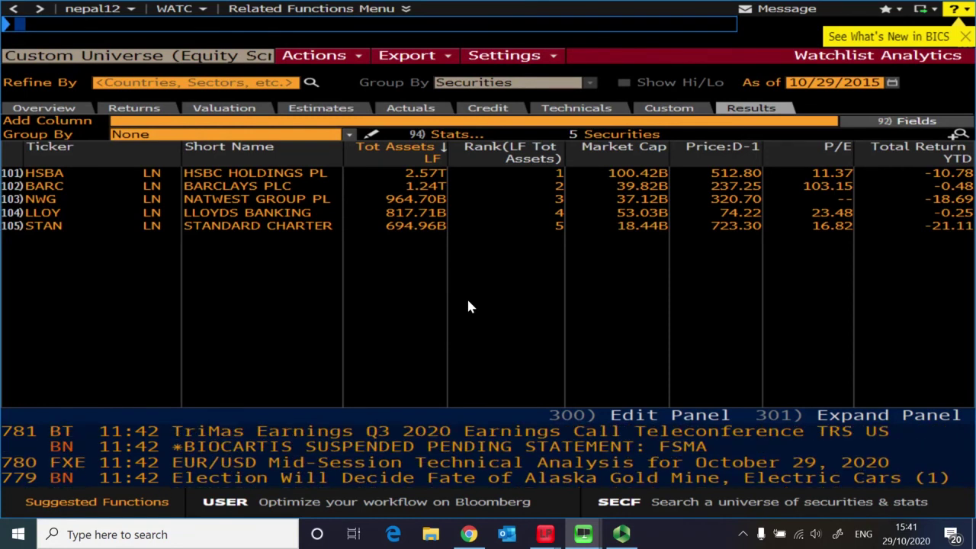
# Open Portfolio Administration with PRTU and open the FIVEBANKSUK portfolio.
pyautogui.write('PRTU')
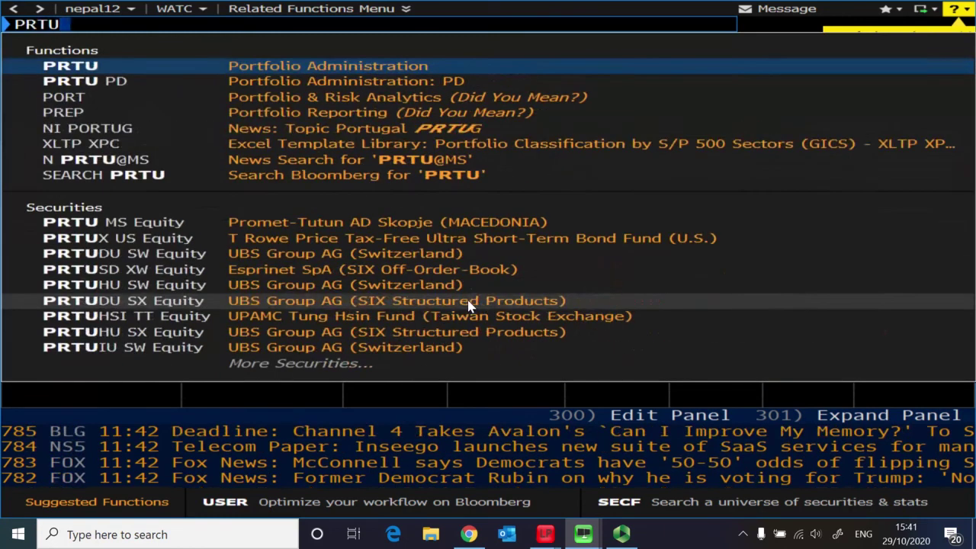
pyautogui.click(287, 70)
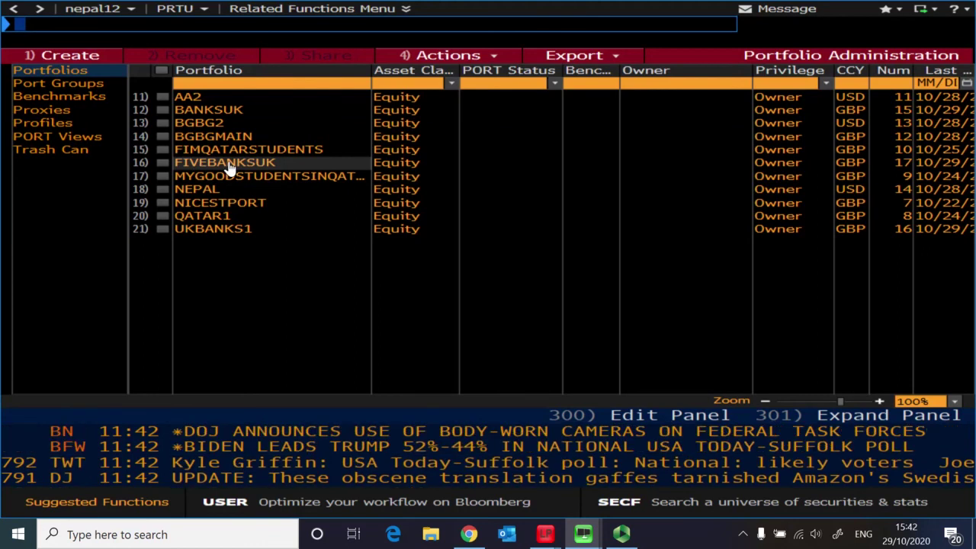
pyautogui.doubleClick(228, 166)
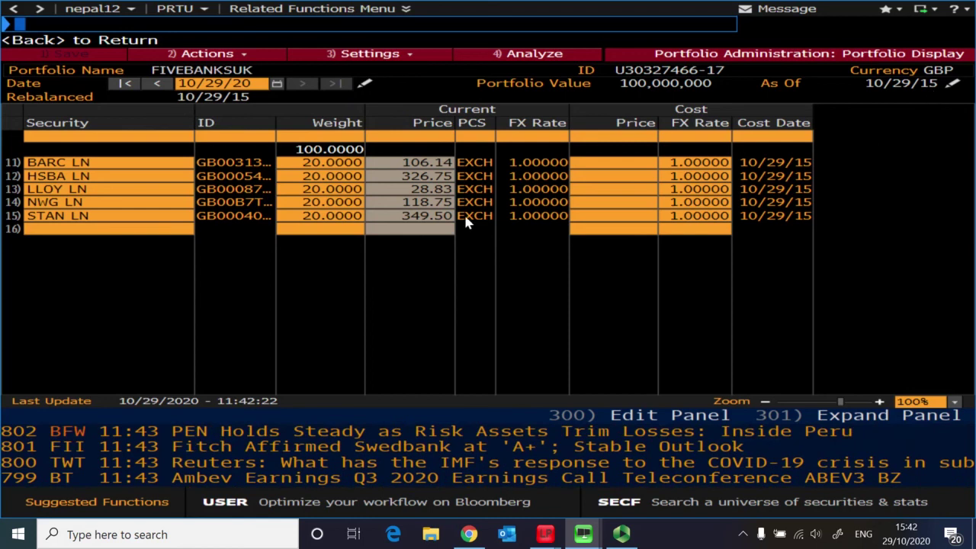
# Review FIVEBANKSUK's rebalance dates and close the list without changes.
pyautogui.click(366, 86)
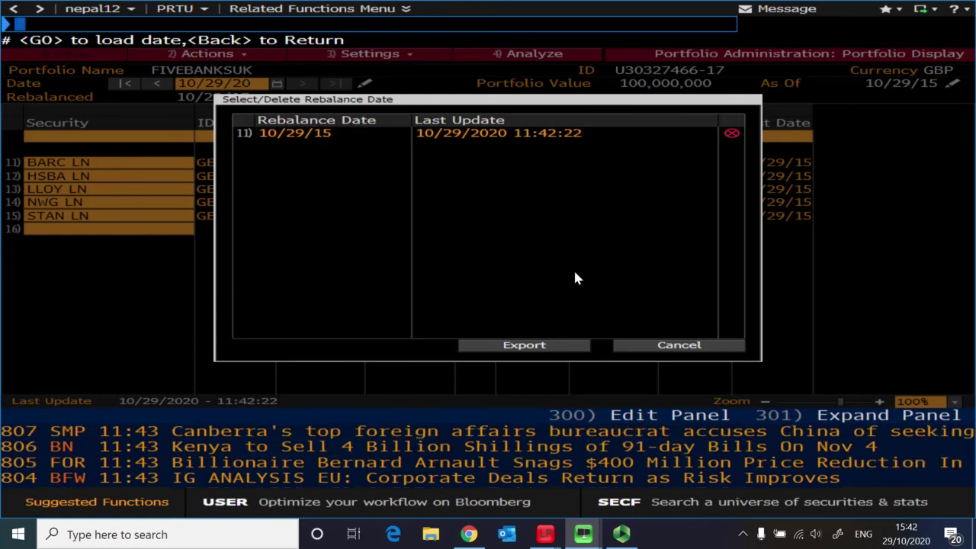
pyautogui.click(678, 345)
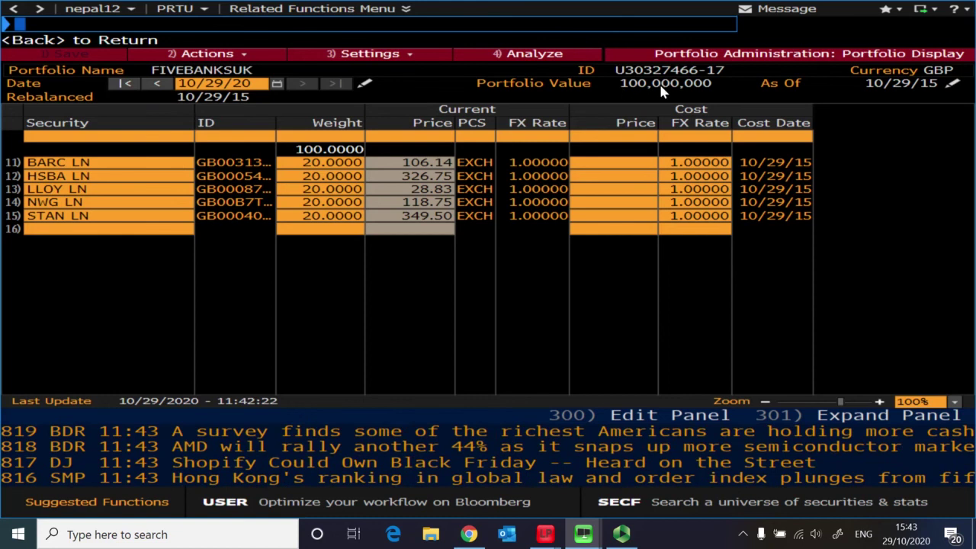
# Change FIVEBANKSUK's 10/29/15 market value to 1,000,000 and save it.
pyautogui.click(950, 90)
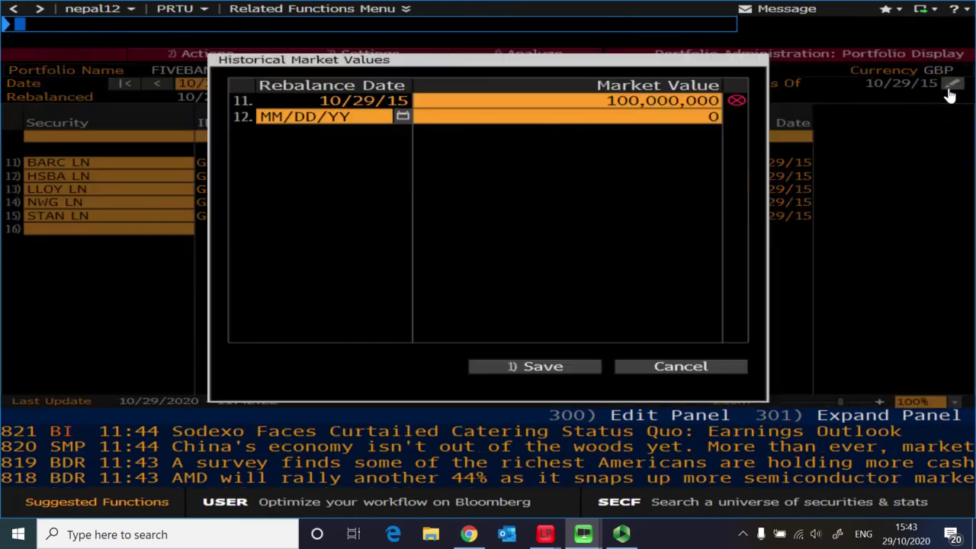
pyautogui.click(680, 100)
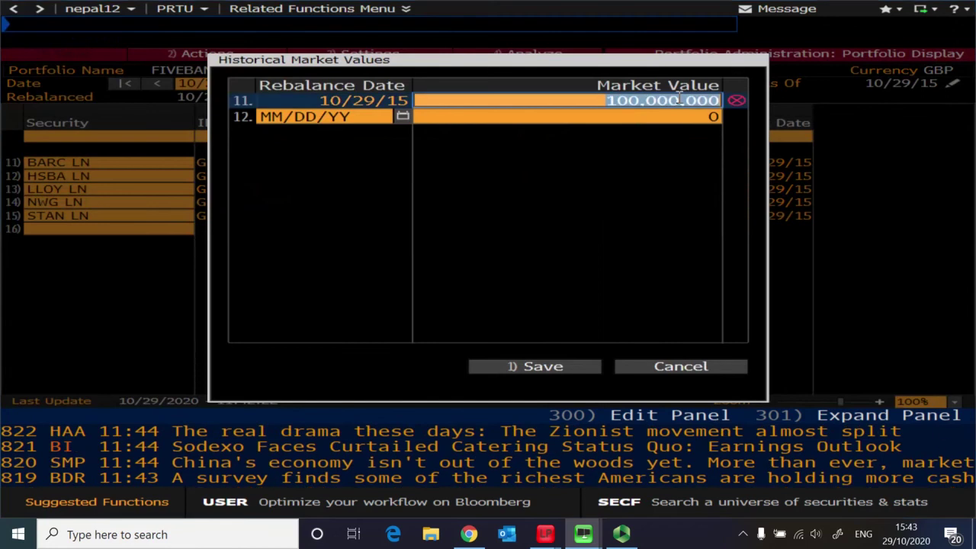
pyautogui.write('100')
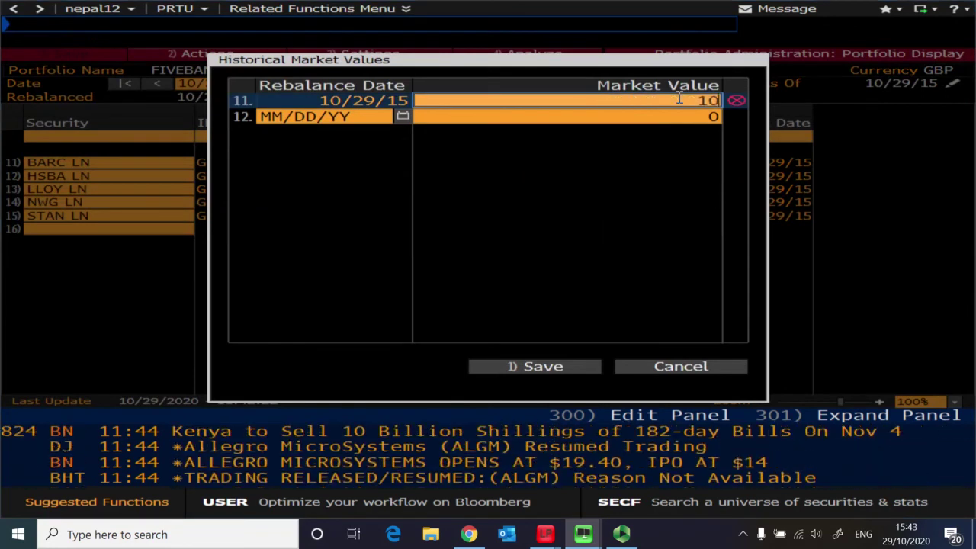
pyautogui.write('0000')
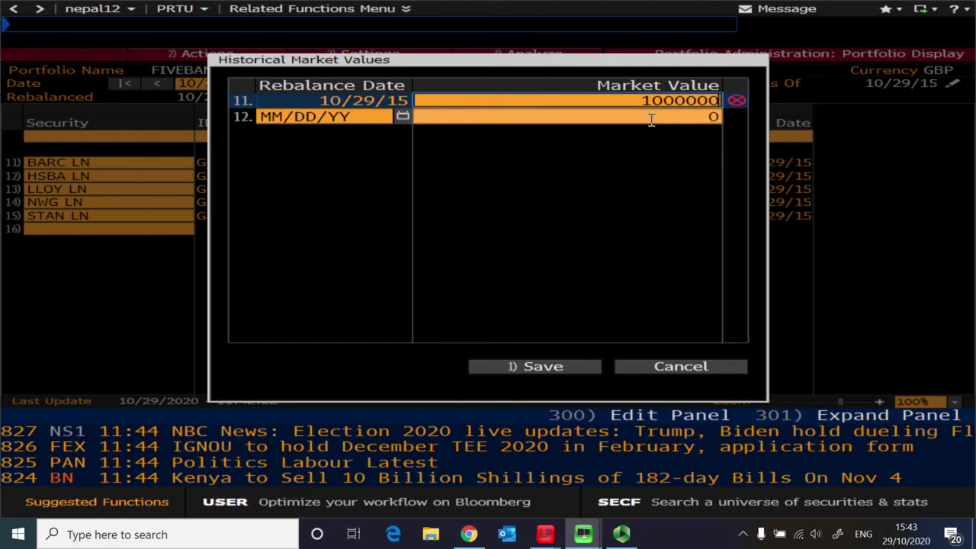
pyautogui.click(545, 370)
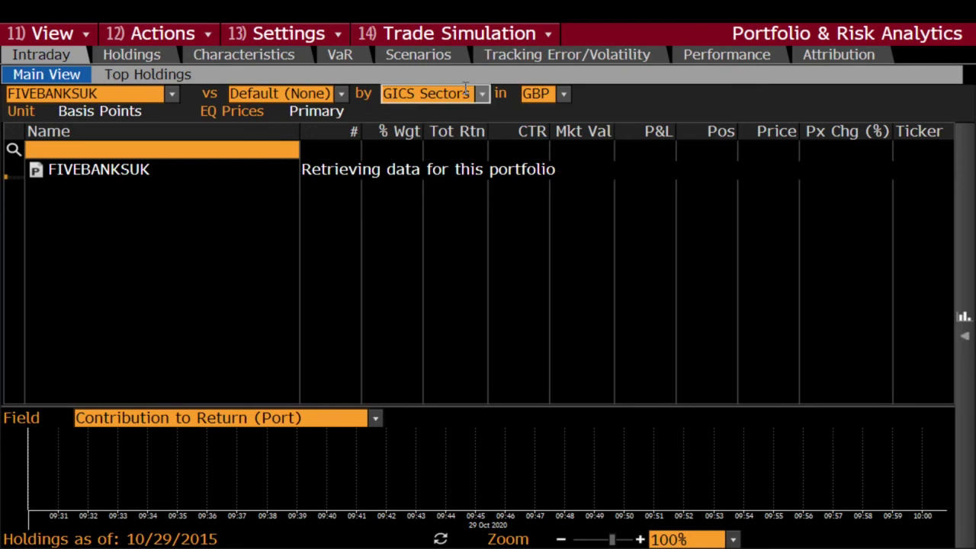
# Switch FIVEBANKSUK's Portfolio & Risk Analytics view to the VaR analysis.
pyautogui.click(340, 56)
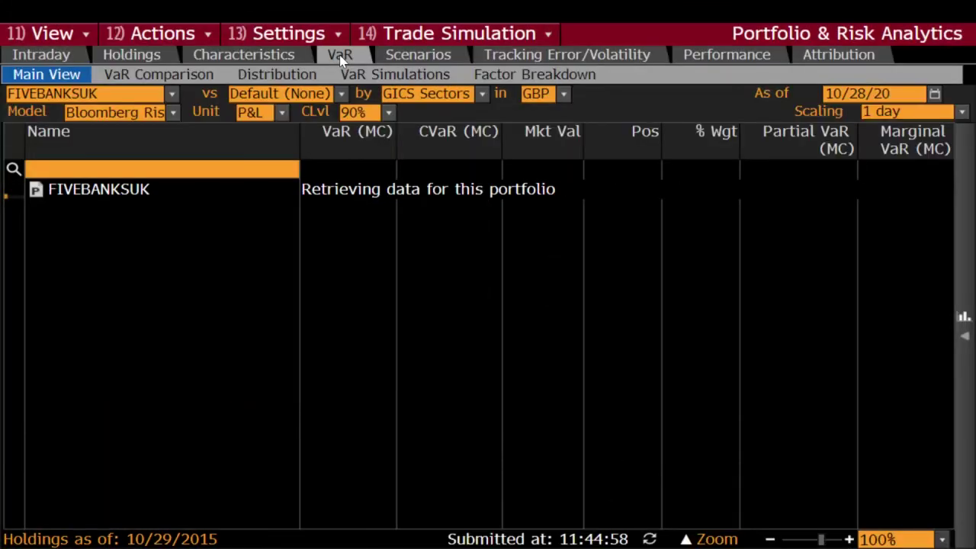
# Load the VaR Comparison table across Monte Carlo, historical and parametric methods.
pyautogui.click(174, 76)
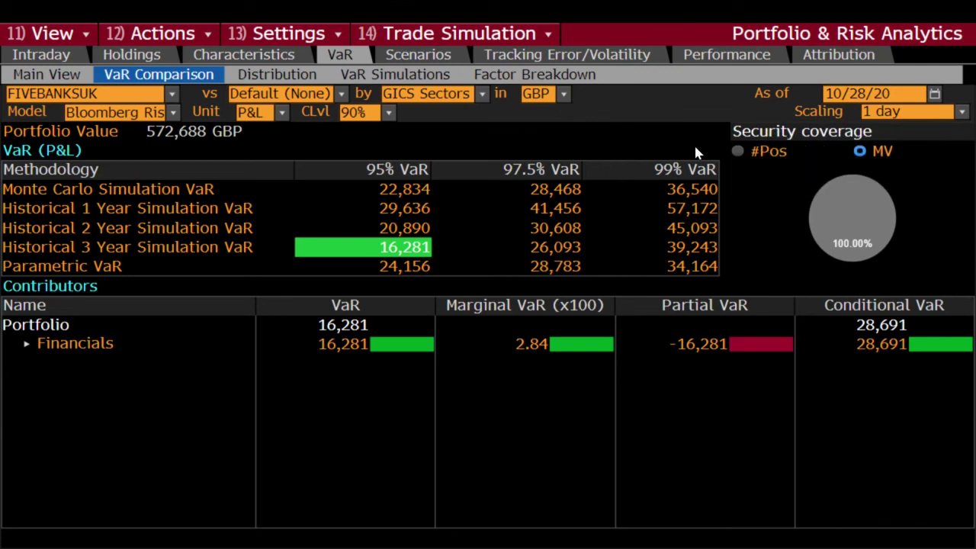
# Show contributors for the 95% Parametric VaR (24,156), then exit the risk analytics window.
pyautogui.click(409, 269)
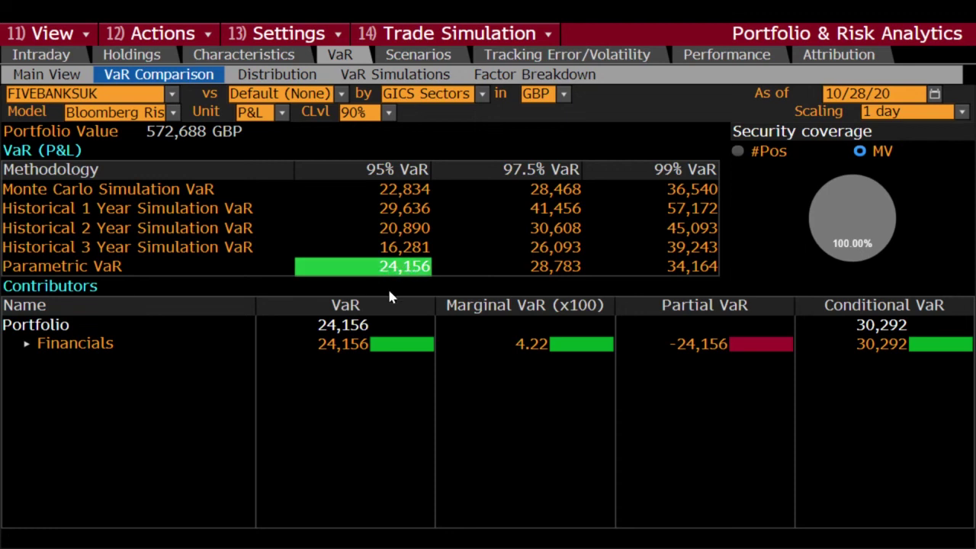
pyautogui.moveTo(416, 288)
pyautogui.press('Escape')
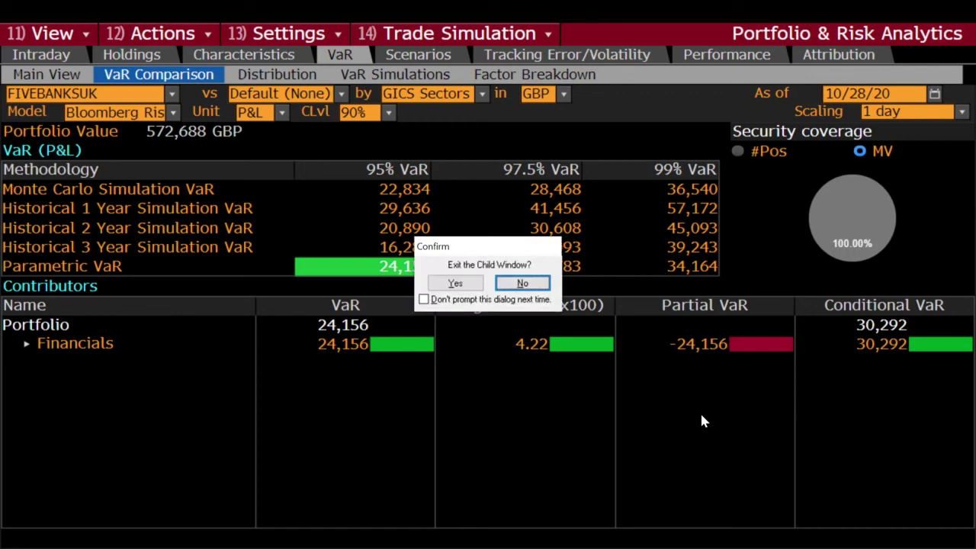
pyautogui.click(455, 284)
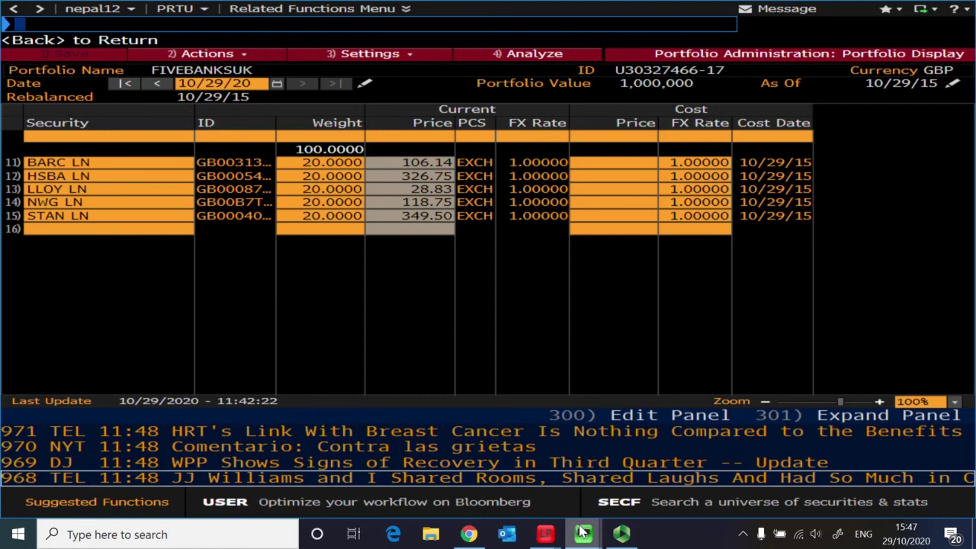
pyautogui.moveTo(470, 536)
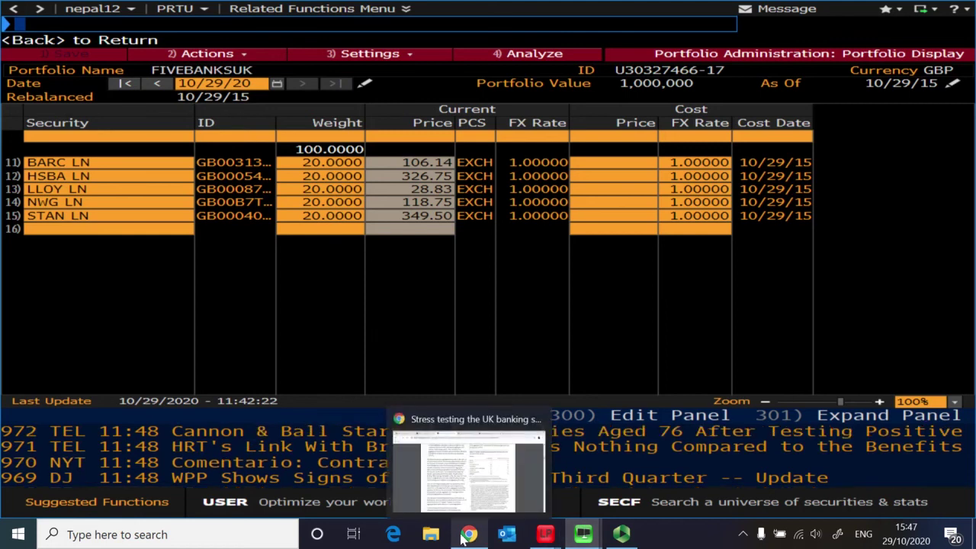
# Skim the Bank of England stress-test PDF in Chrome, then return to the Banking Risk 1 Panopto recording.
pyautogui.click(461, 474)
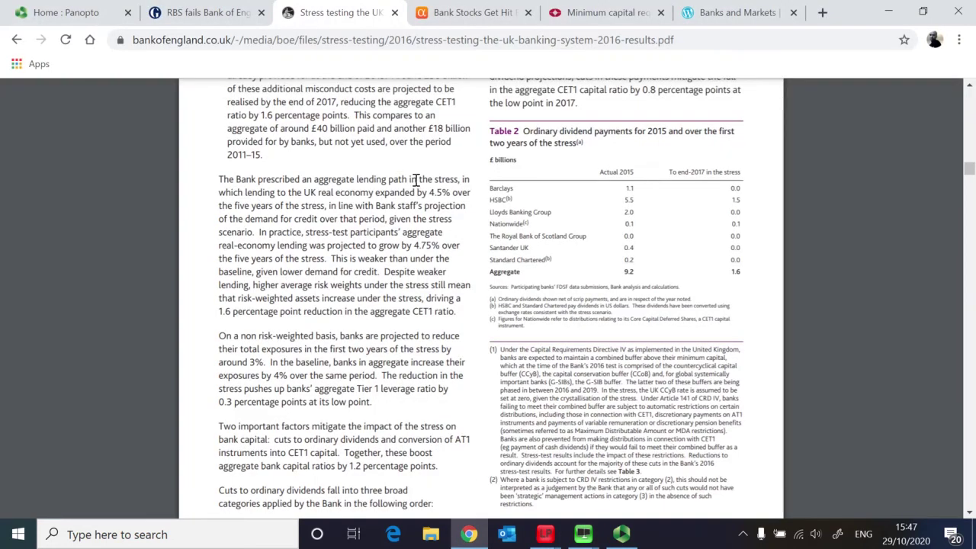
pyautogui.scroll(-2, 416, 181)
pyautogui.click(77, 12)
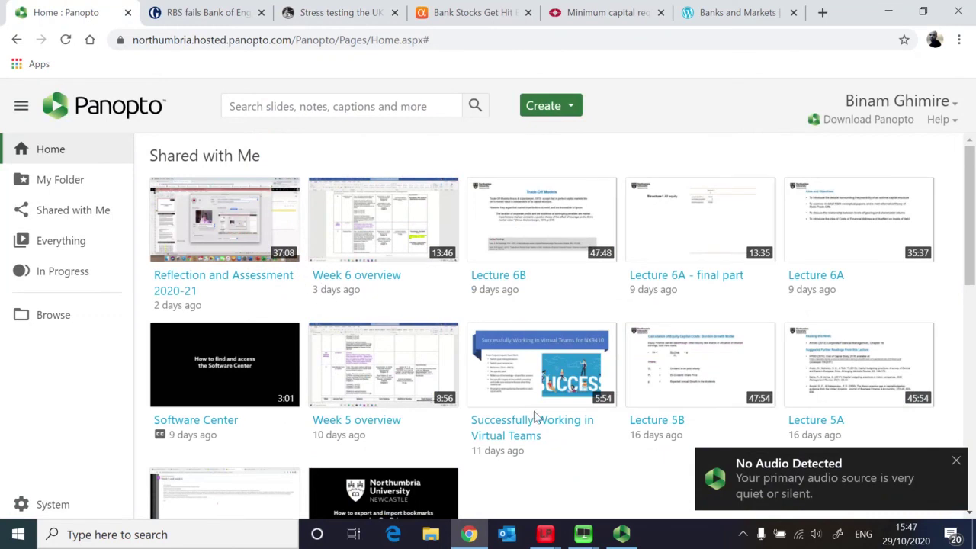
pyautogui.moveTo(616, 538)
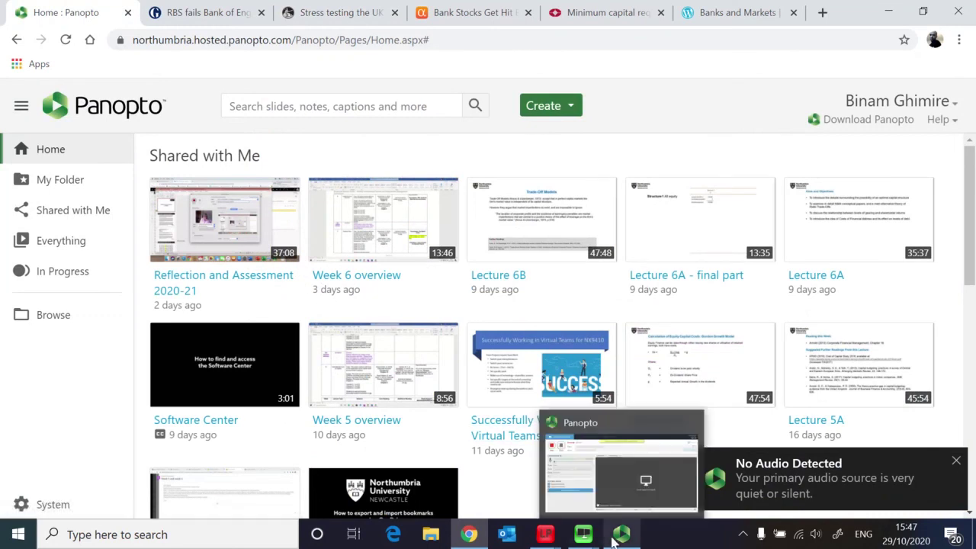
pyautogui.click(584, 490)
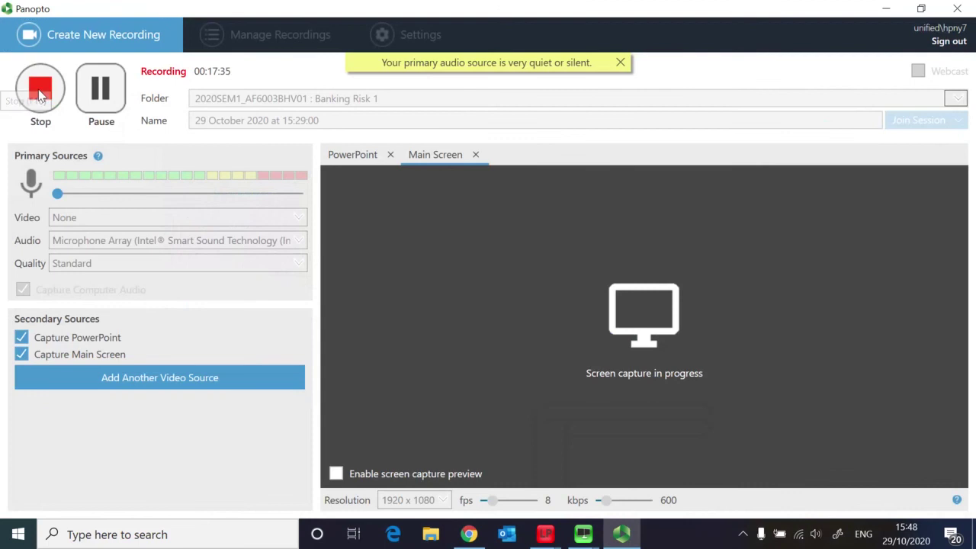